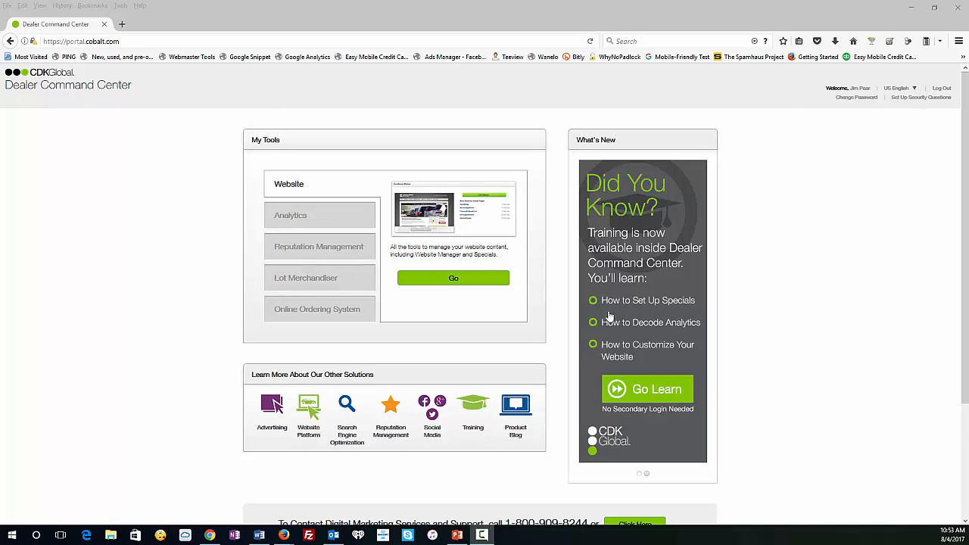
- Open the Tuscaloosa Chevrolet website for editing from the dealer's website tools
{"action": "left_click", "coordinate": [454, 279]}
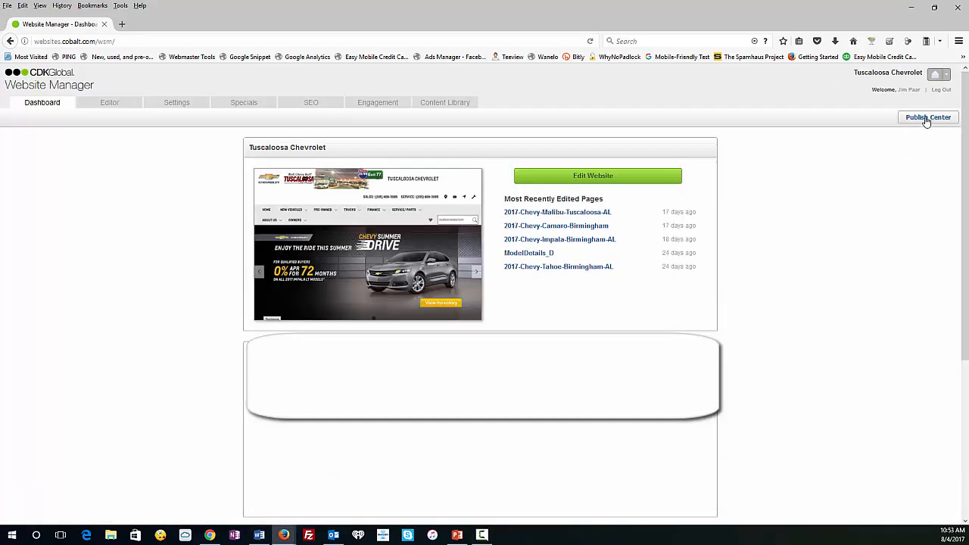
{"action": "left_click", "coordinate": [610, 178]}
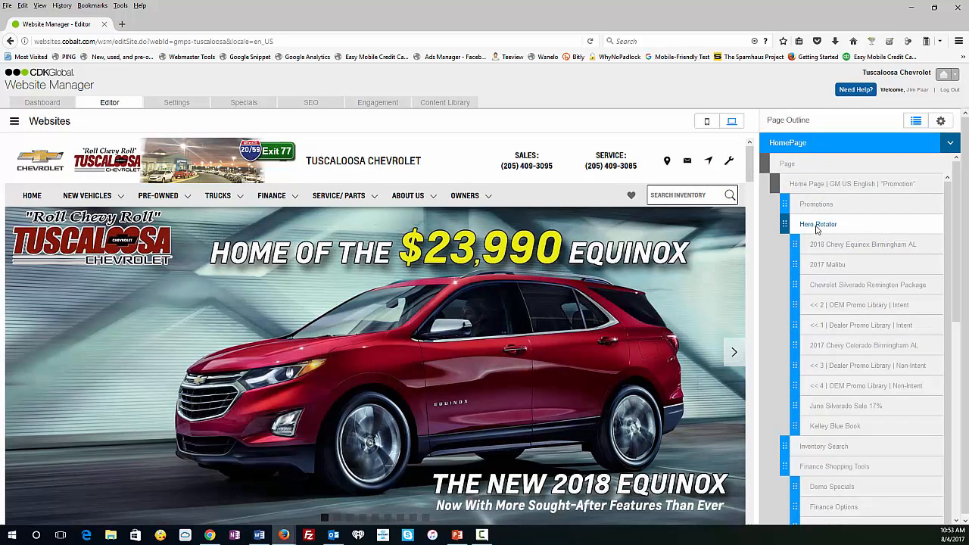
- Add a Promotions card to the Hero Rotator in the homepage outline
{"action": "left_click", "coordinate": [820, 227]}
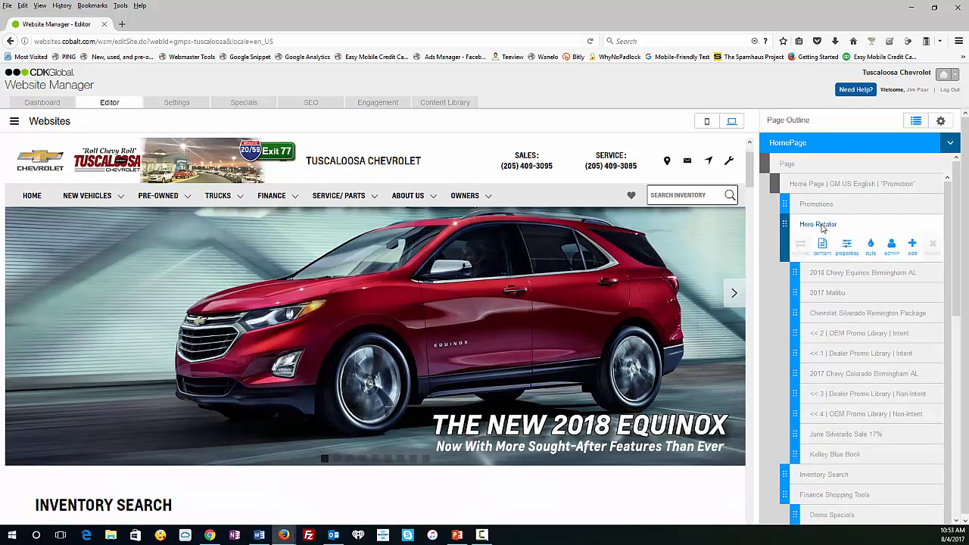
{"action": "left_click", "coordinate": [914, 244]}
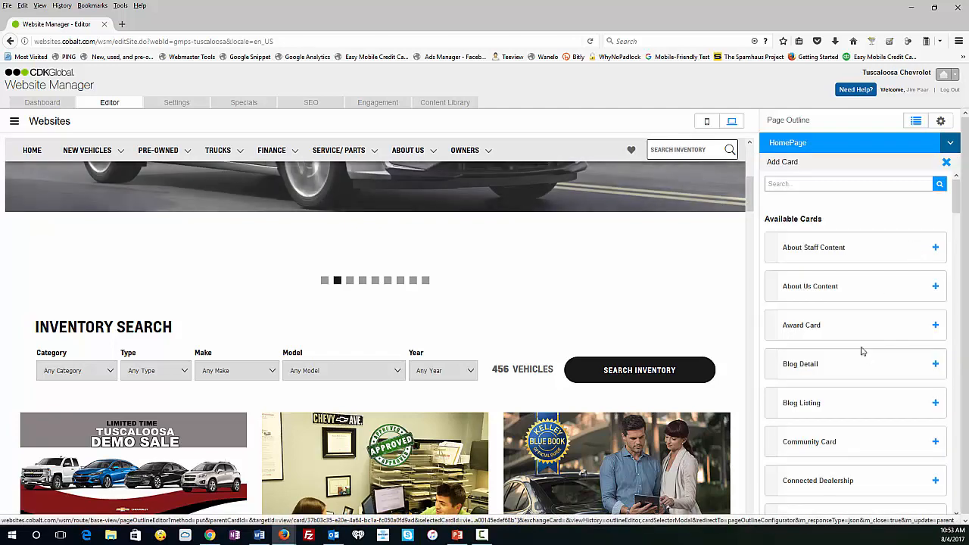
{"action": "scroll", "coordinate": [843, 398], "scroll_direction": "down", "scroll_amount": 5}
{"action": "scroll", "coordinate": [843, 399], "scroll_direction": "down", "scroll_amount": 20}
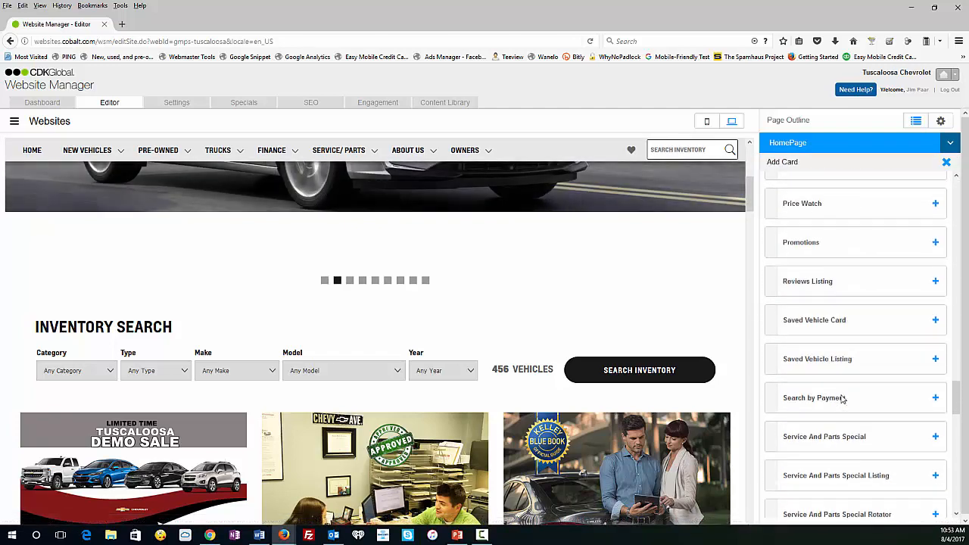
{"action": "scroll", "coordinate": [838, 412], "scroll_direction": "up", "scroll_amount": 5}
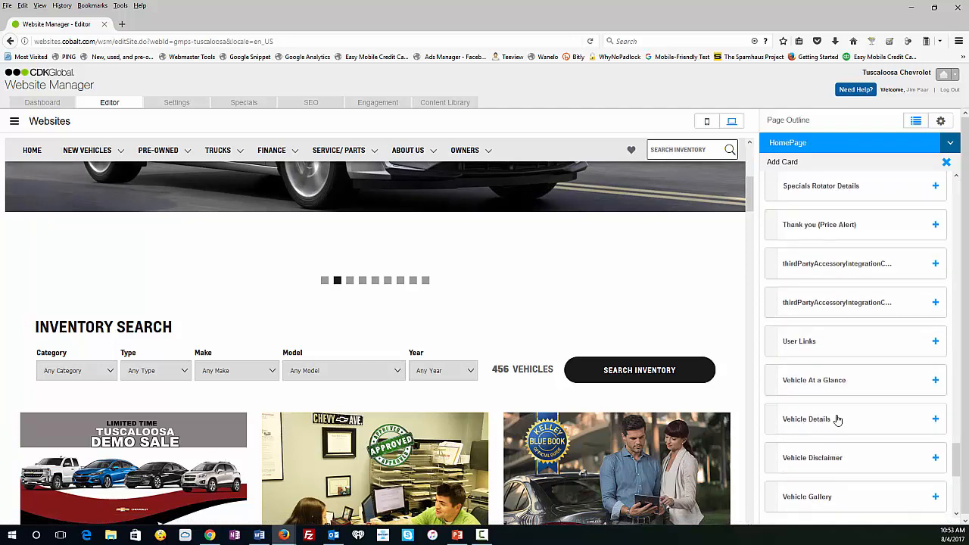
{"action": "scroll", "coordinate": [837, 420], "scroll_direction": "down", "scroll_amount": 5}
{"action": "scroll", "coordinate": [837, 428], "scroll_direction": "up", "scroll_amount": 15}
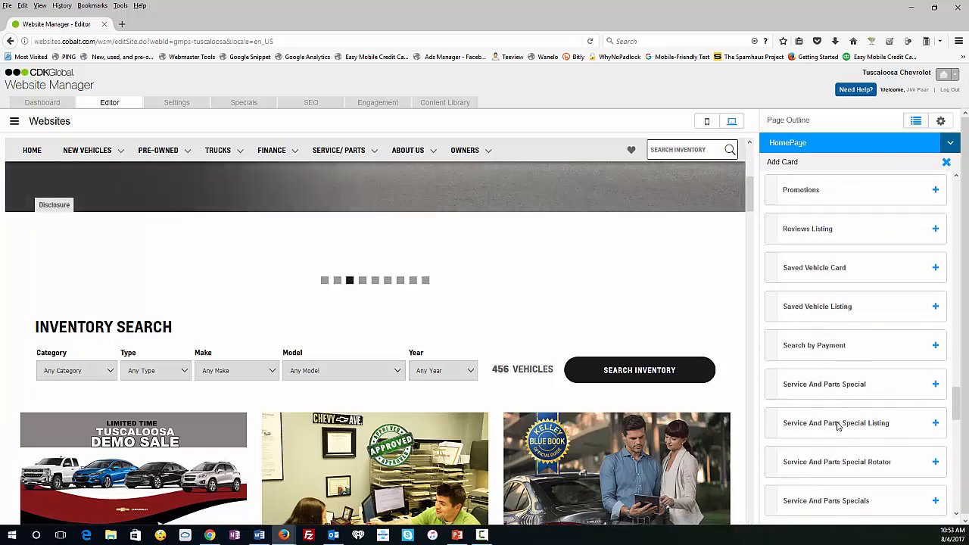
{"action": "scroll", "coordinate": [838, 435], "scroll_direction": "down", "scroll_amount": 5}
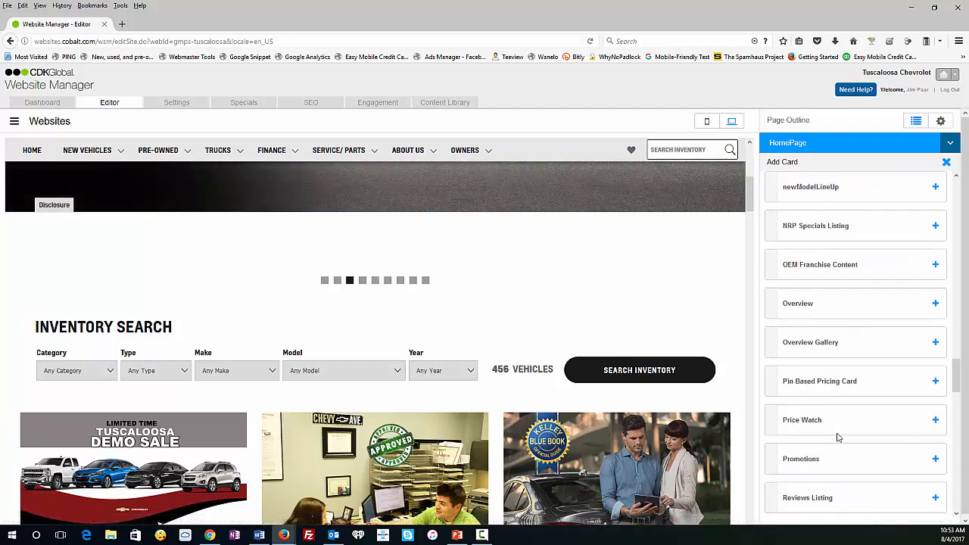
{"action": "scroll", "coordinate": [862, 417], "scroll_direction": "down", "scroll_amount": 2}
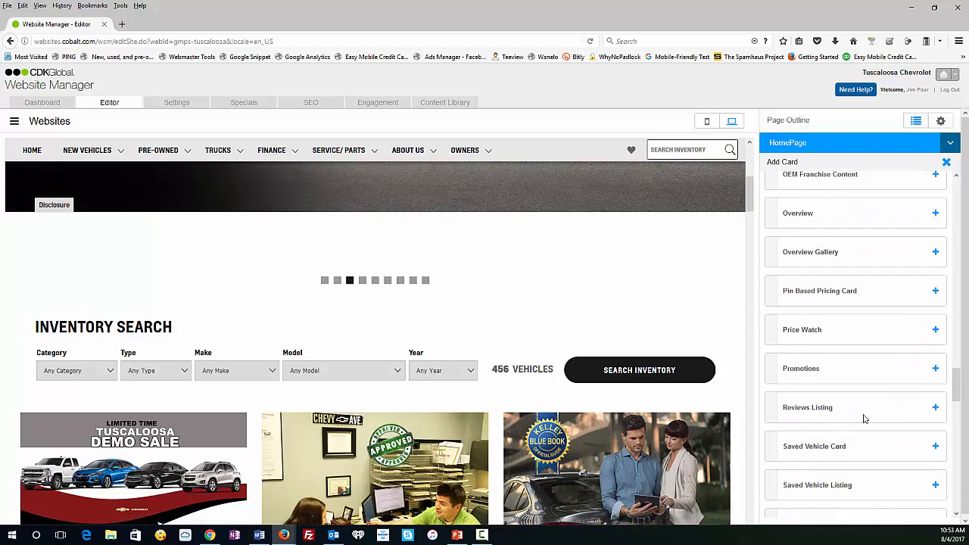
{"action": "left_click", "coordinate": [936, 371]}
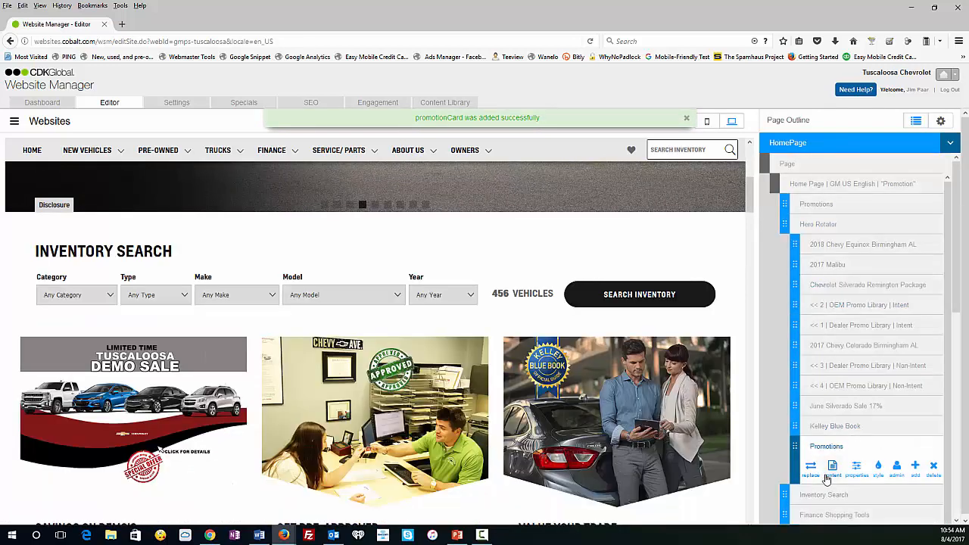
- Rename the new Promotions card under the Hero Rotator to "Supplier Pricing" in its properties
{"action": "left_click", "coordinate": [857, 470]}
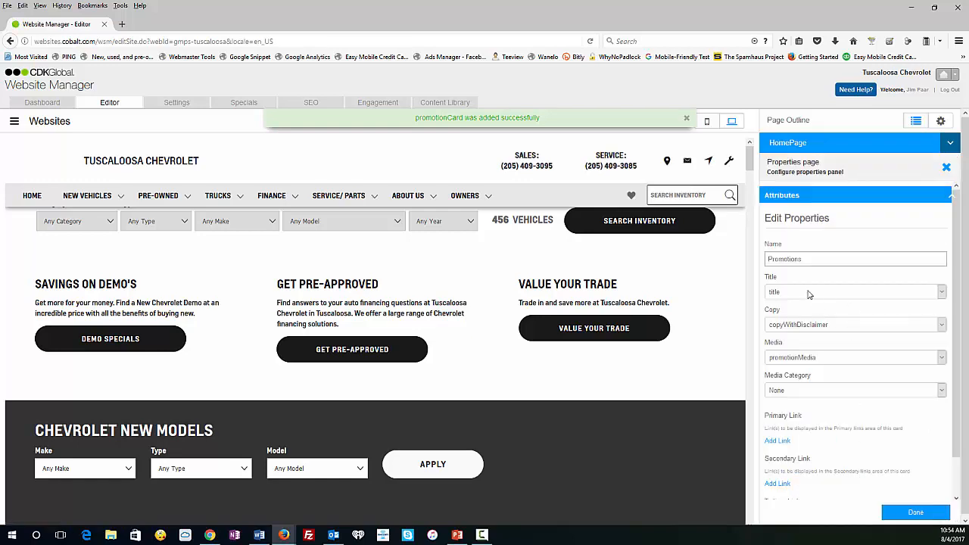
{"action": "left_click_drag", "start_coordinate": [811, 258], "coordinate": [760, 262]}
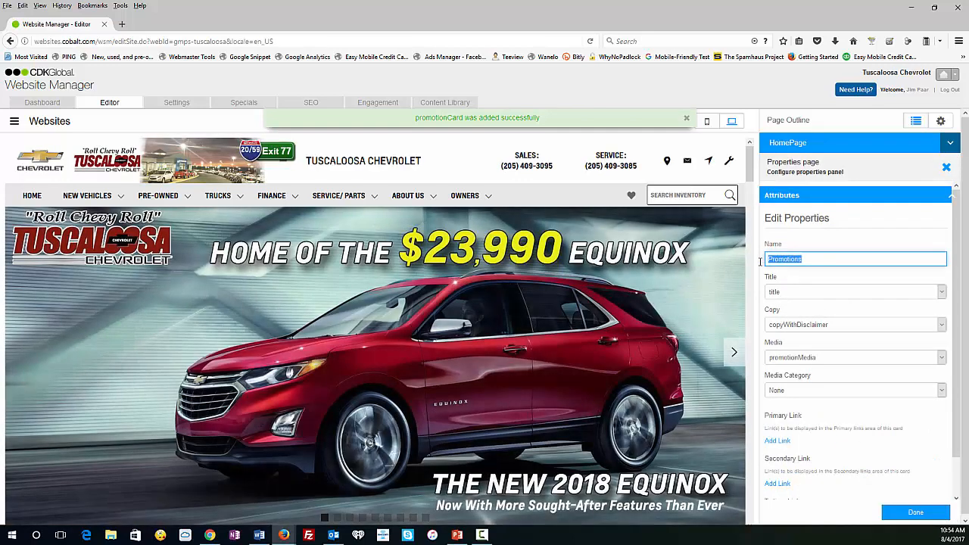
{"action": "type", "text": "Supplier Pricing"}
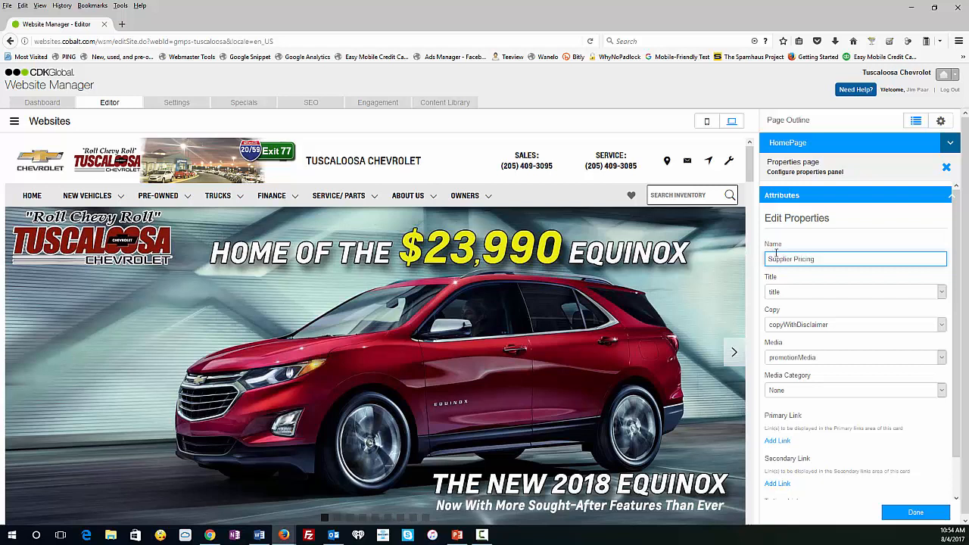
- Set both the Title and Copy properties of the Supplier Pricing card to none and save the properties
{"action": "left_click", "coordinate": [792, 294]}
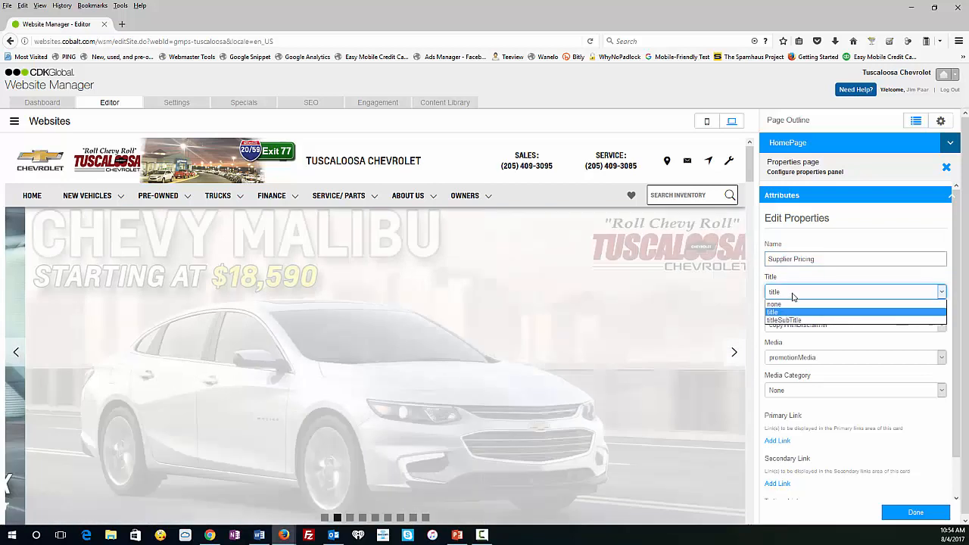
{"action": "left_click", "coordinate": [787, 306]}
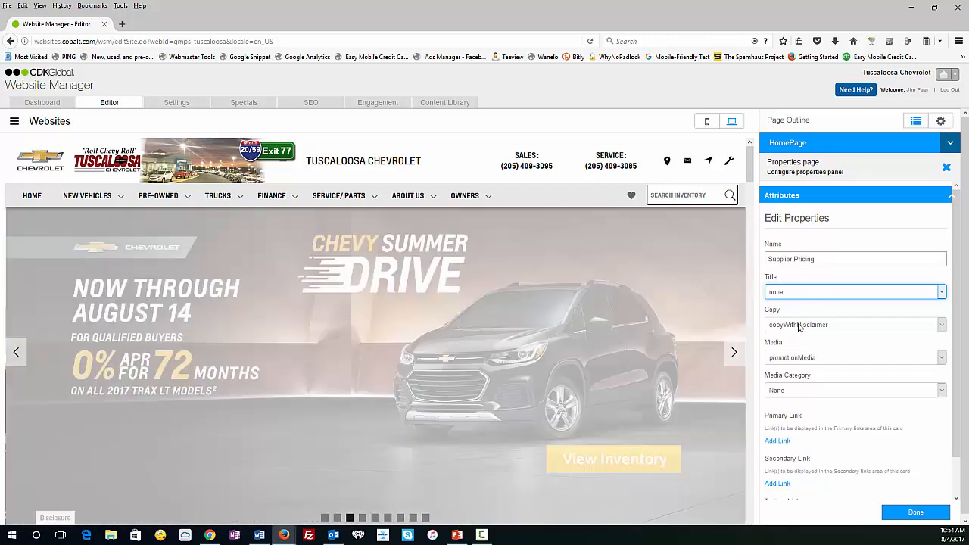
{"action": "left_click", "coordinate": [800, 326]}
{"action": "left_click", "coordinate": [787, 352]}
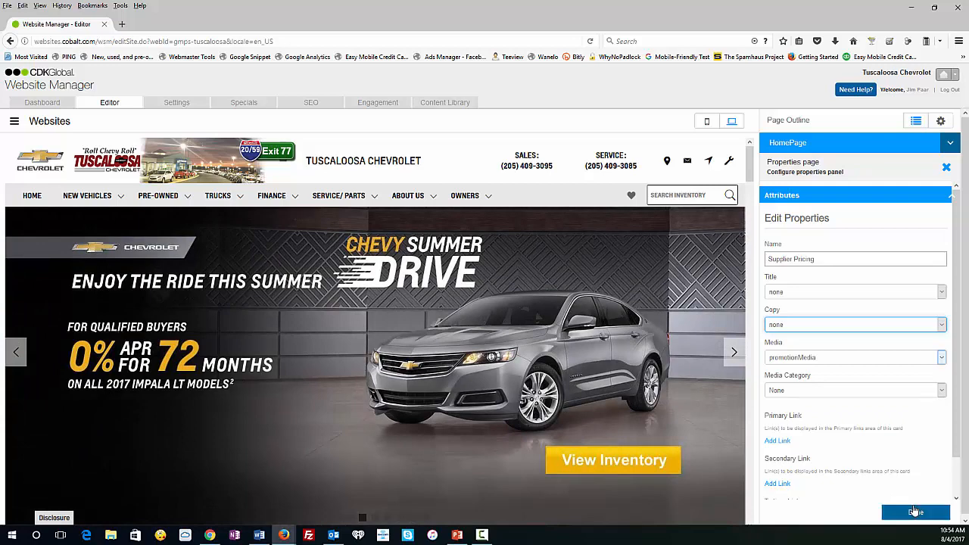
{"action": "left_click", "coordinate": [914, 515]}
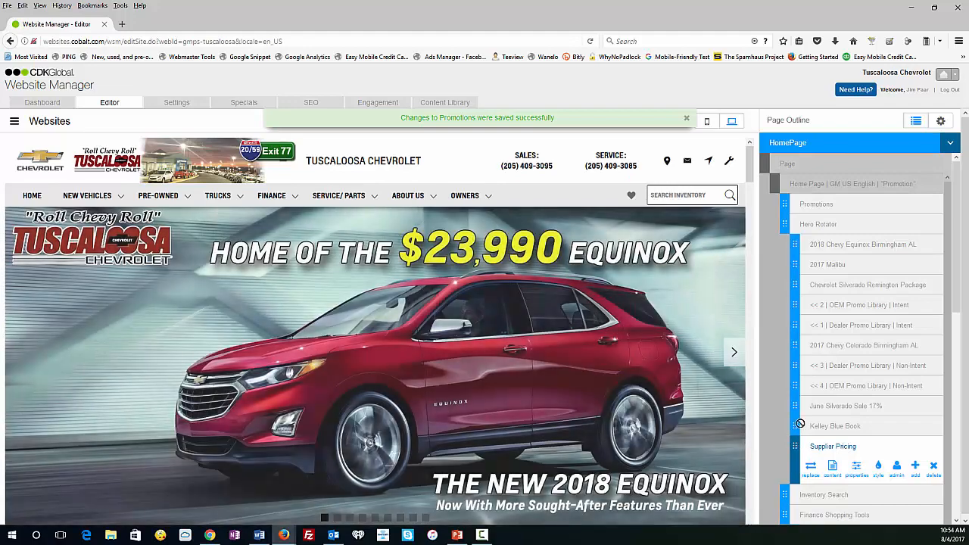
- Move the Supplier Pricing card to first place in the Hero Rotator and open its content for editing
{"action": "left_click_drag", "start_coordinate": [799, 451], "coordinate": [807, 248]}
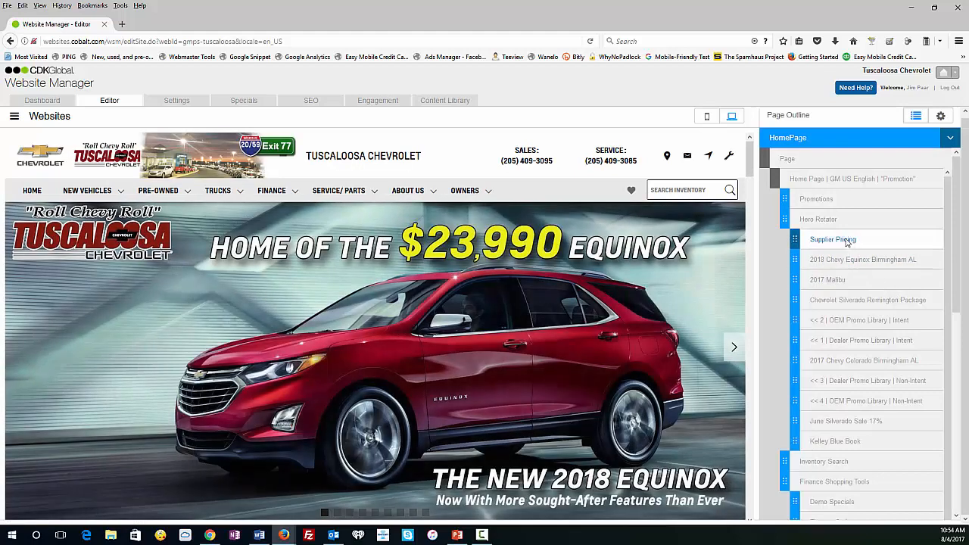
{"action": "left_click", "coordinate": [847, 239]}
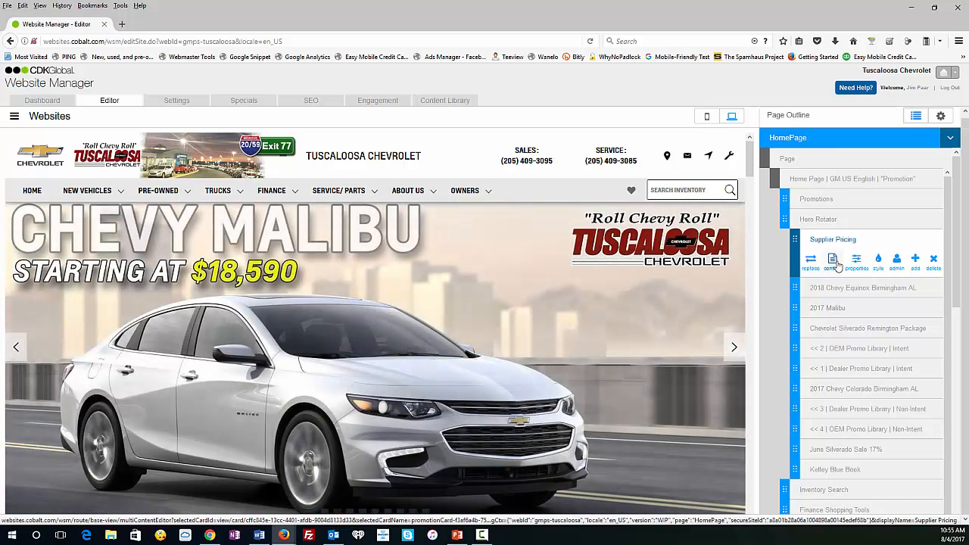
{"action": "left_click", "coordinate": [834, 265]}
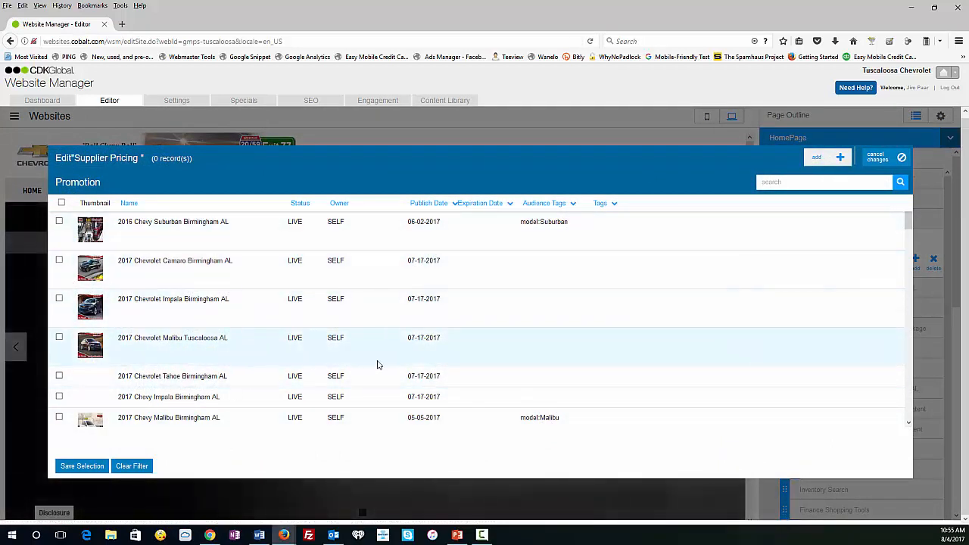
- Start a new promotion record for the Supplier Pricing card and name it "Chevrolet Supplier Pricing"
{"action": "scroll", "coordinate": [364, 401], "scroll_direction": "down", "scroll_amount": 2}
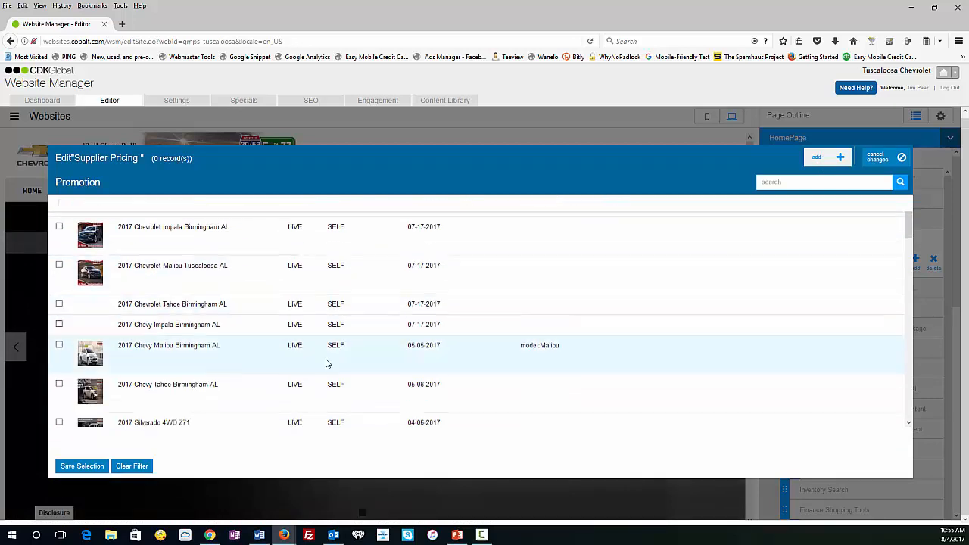
{"action": "scroll", "coordinate": [227, 368], "scroll_direction": "up", "scroll_amount": 2}
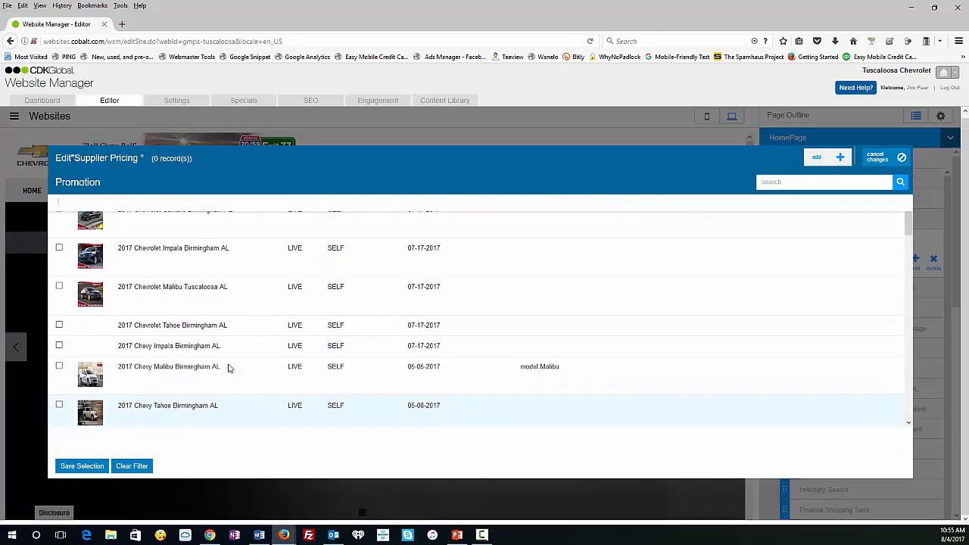
{"action": "scroll", "coordinate": [231, 378], "scroll_direction": "down", "scroll_amount": 10}
{"action": "scroll", "coordinate": [231, 378], "scroll_direction": "up", "scroll_amount": 10}
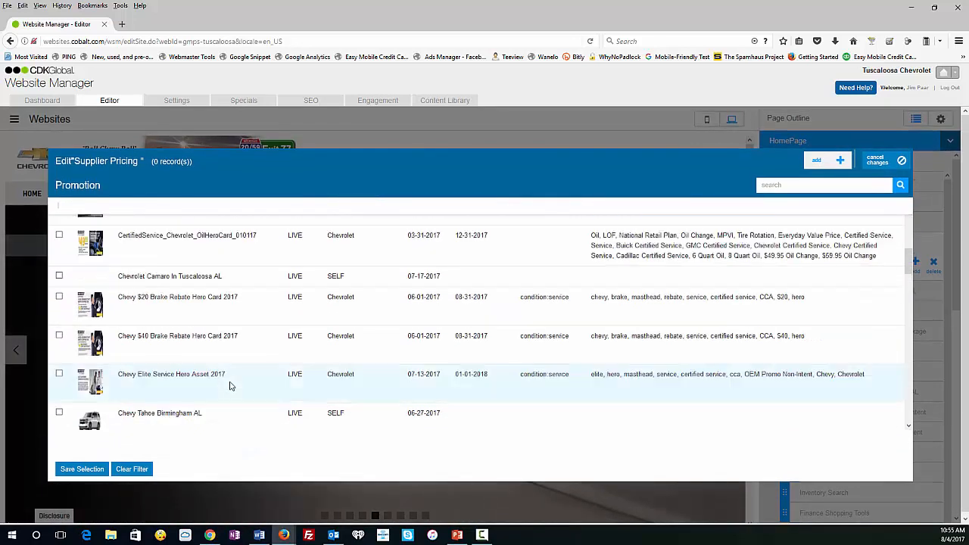
{"action": "left_click", "coordinate": [824, 159]}
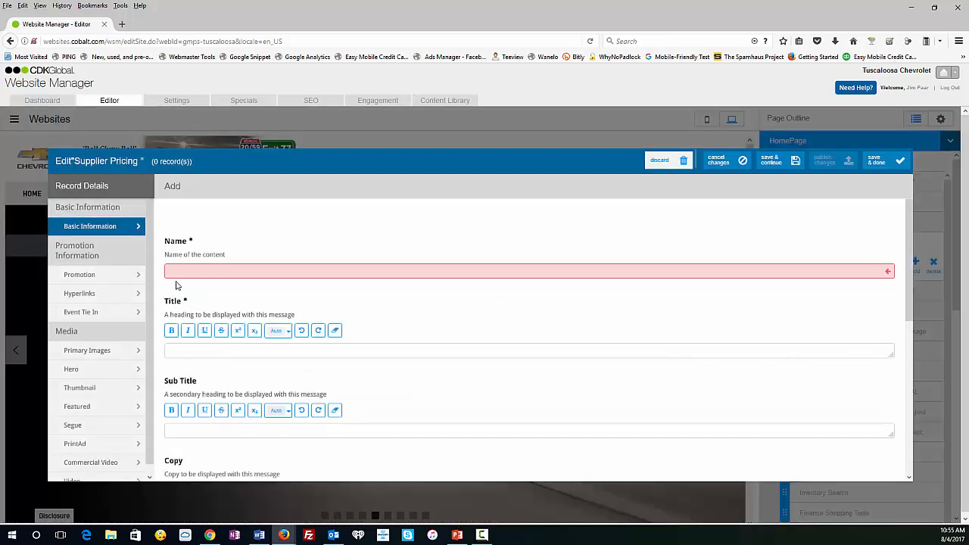
{"action": "left_click", "coordinate": [176, 272]}
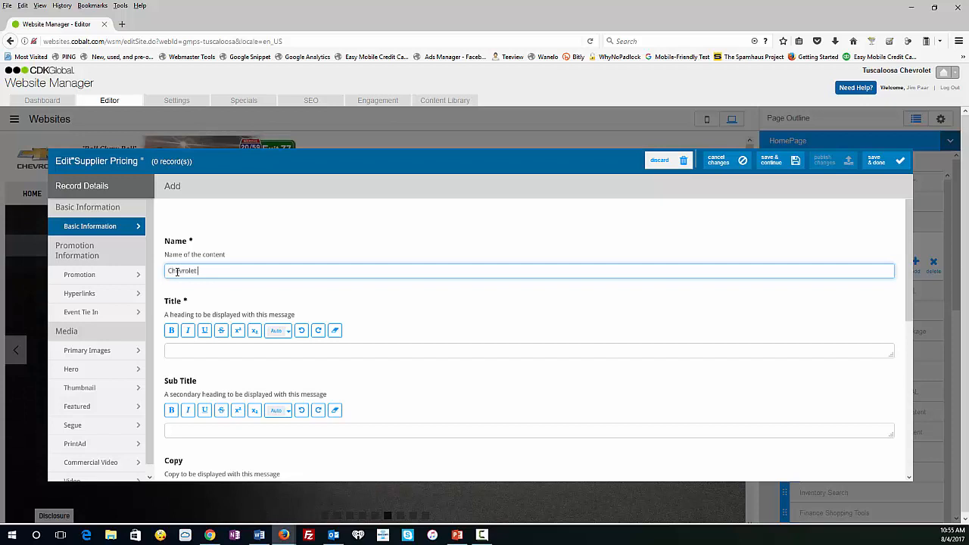
{"action": "type", "text": "Chevrolet Supplier Pricing"}
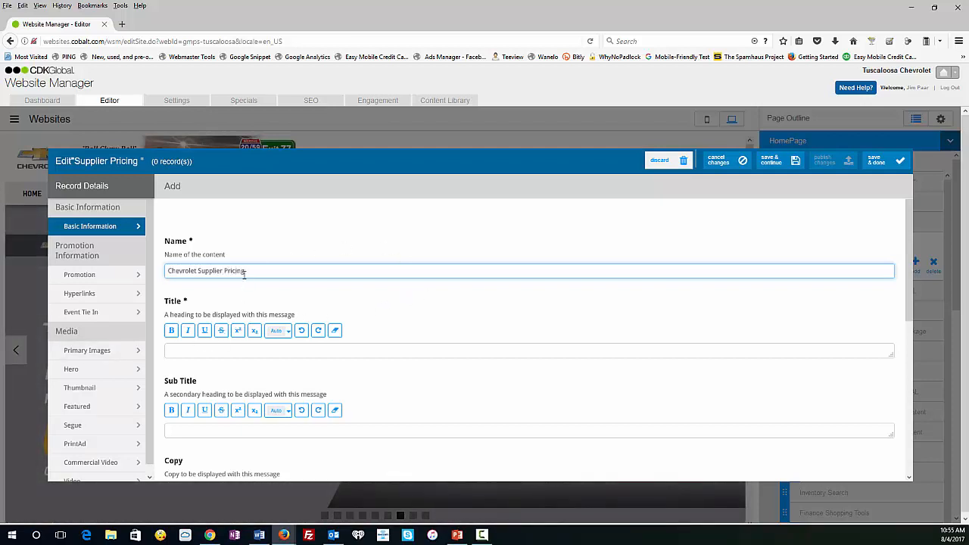
- Copy the record's name "Chevrolet Supplier Pricing" into its Title
{"action": "triple_click", "coordinate": [179, 275]}
{"action": "key", "text": "ctrl+c"}
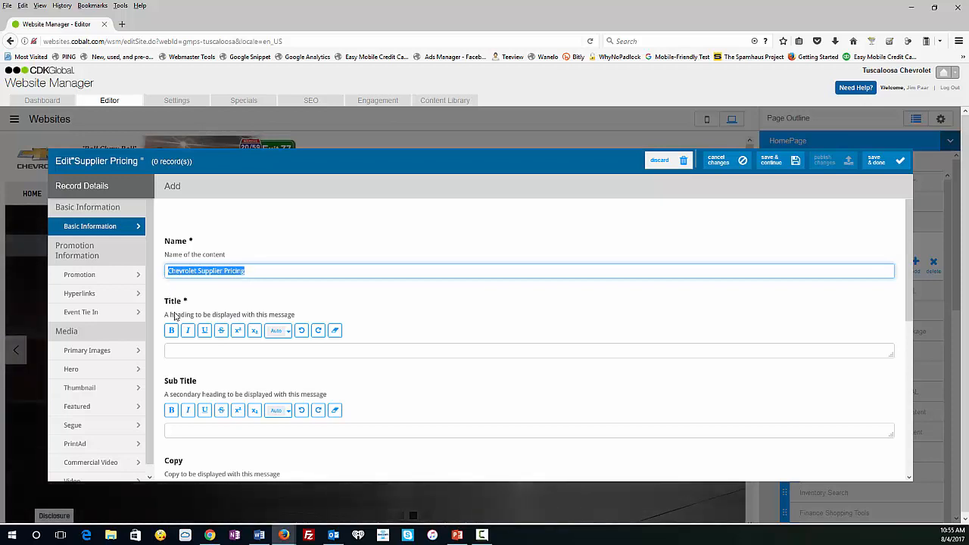
{"action": "left_click", "coordinate": [187, 354]}
{"action": "key", "text": "ctrl+v"}
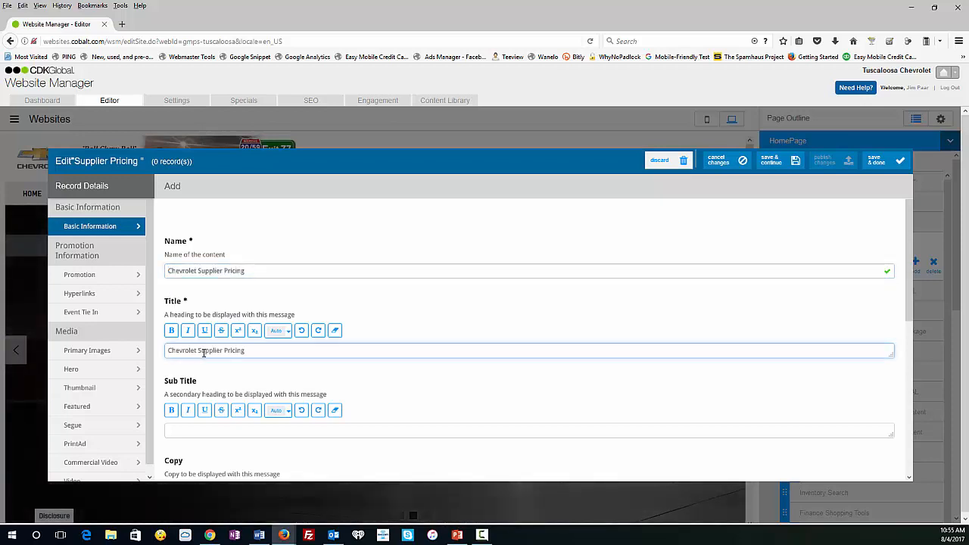
- Set the promotion's expiration date to 2017-08-31, reusing the publish date as the starting text
{"action": "scroll", "coordinate": [319, 378], "scroll_direction": "down", "scroll_amount": 1}
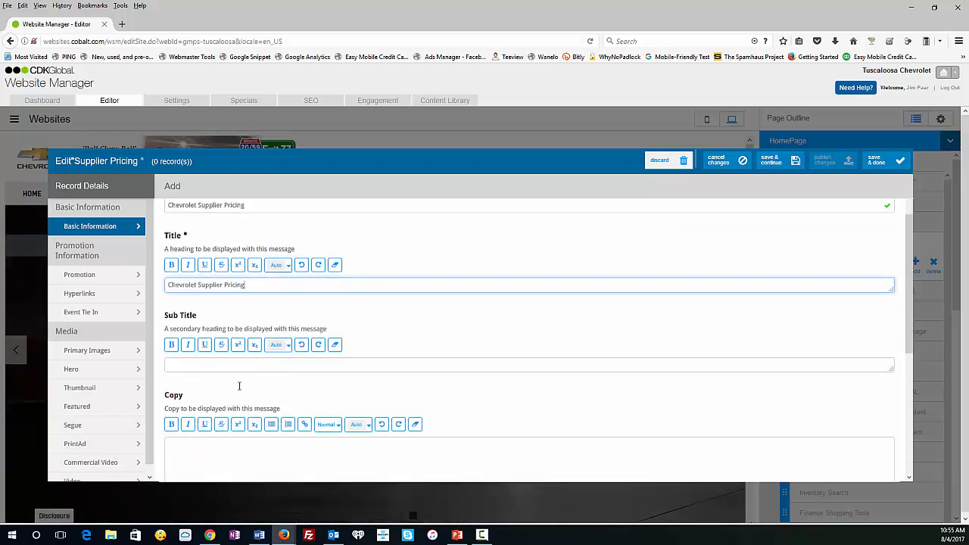
{"action": "scroll", "coordinate": [499, 401], "scroll_direction": "down", "scroll_amount": 3}
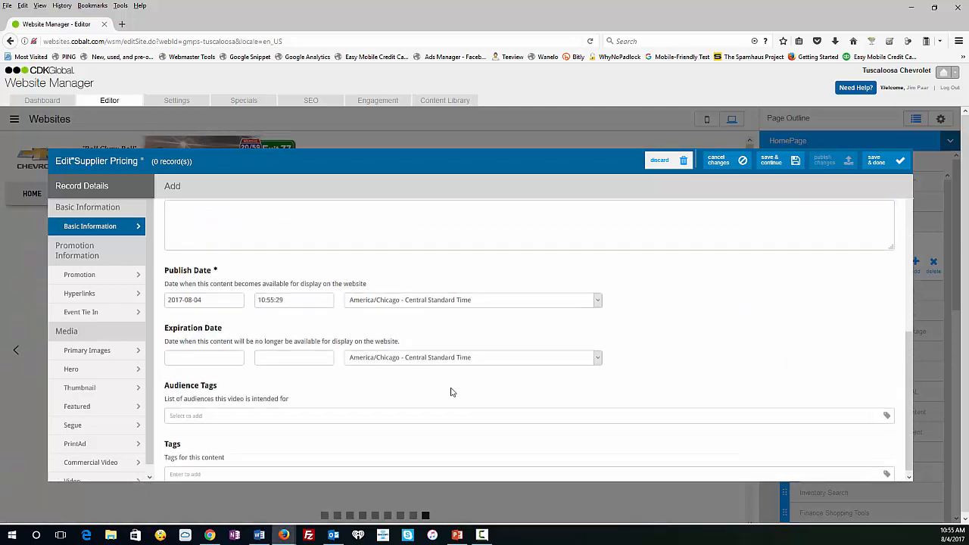
{"action": "scroll", "coordinate": [439, 386], "scroll_direction": "up", "scroll_amount": 2}
{"action": "scroll", "coordinate": [431, 378], "scroll_direction": "down", "scroll_amount": 1}
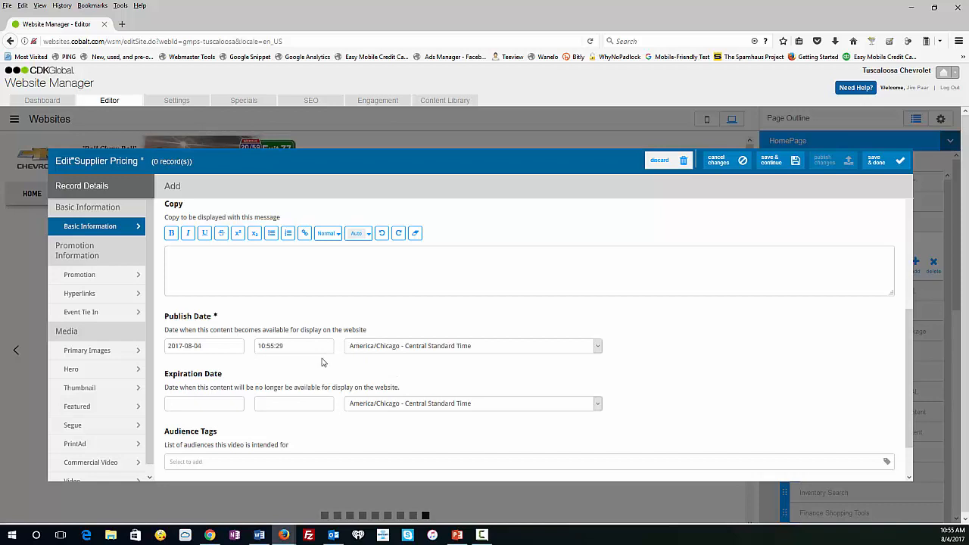
{"action": "left_click", "coordinate": [192, 400]}
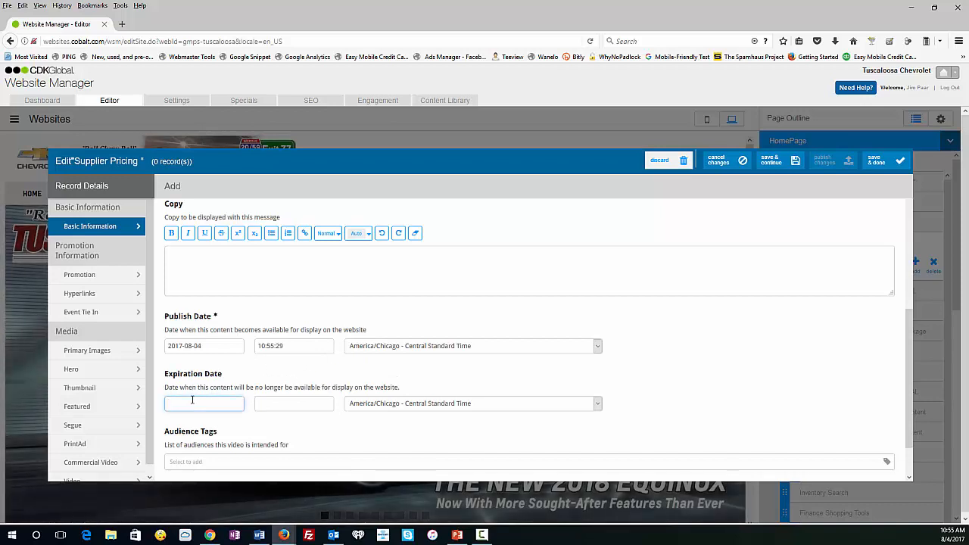
{"action": "left_click_drag", "start_coordinate": [202, 345], "coordinate": [151, 343]}
{"action": "key", "text": "ctrl+c"}
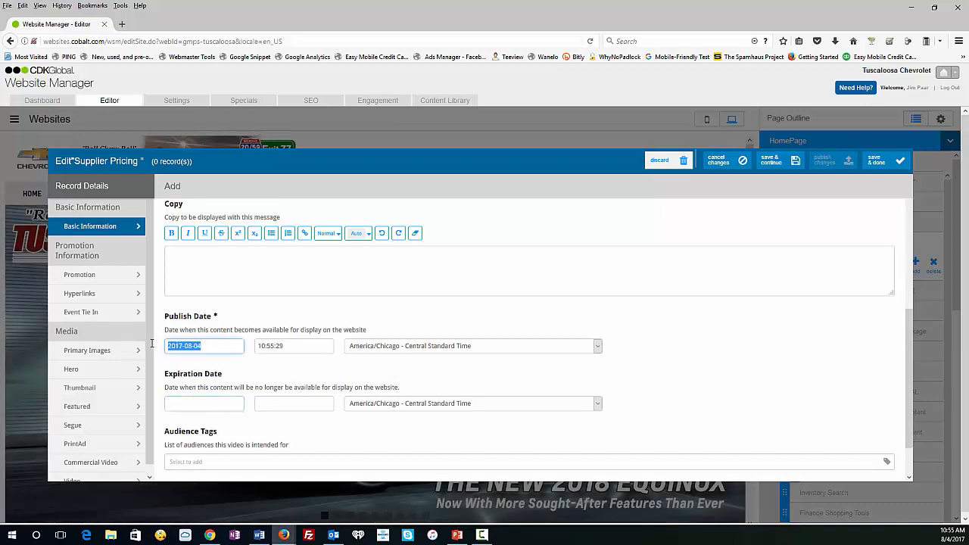
{"action": "left_click", "coordinate": [178, 401]}
{"action": "key", "text": "ctrl+v"}
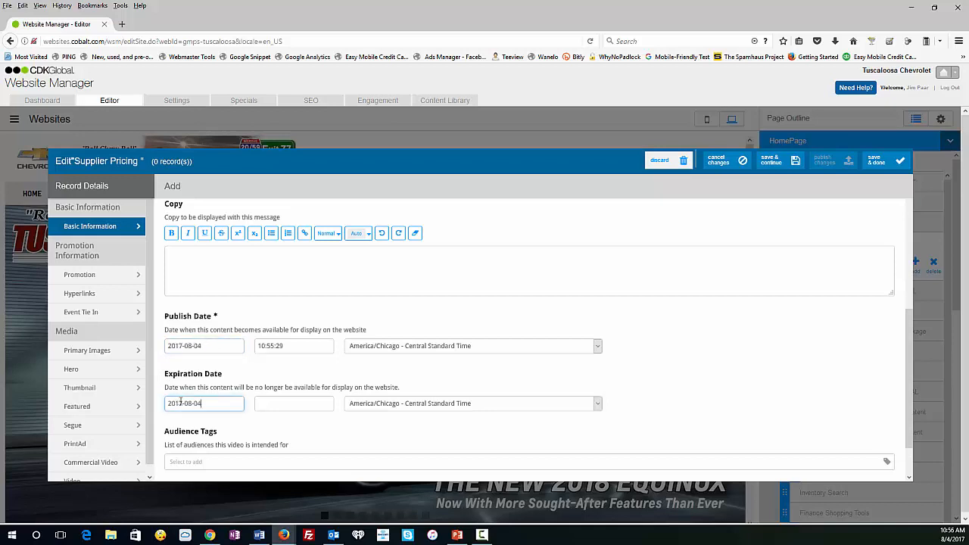
{"action": "left_click_drag", "start_coordinate": [202, 403], "coordinate": [196, 403]}
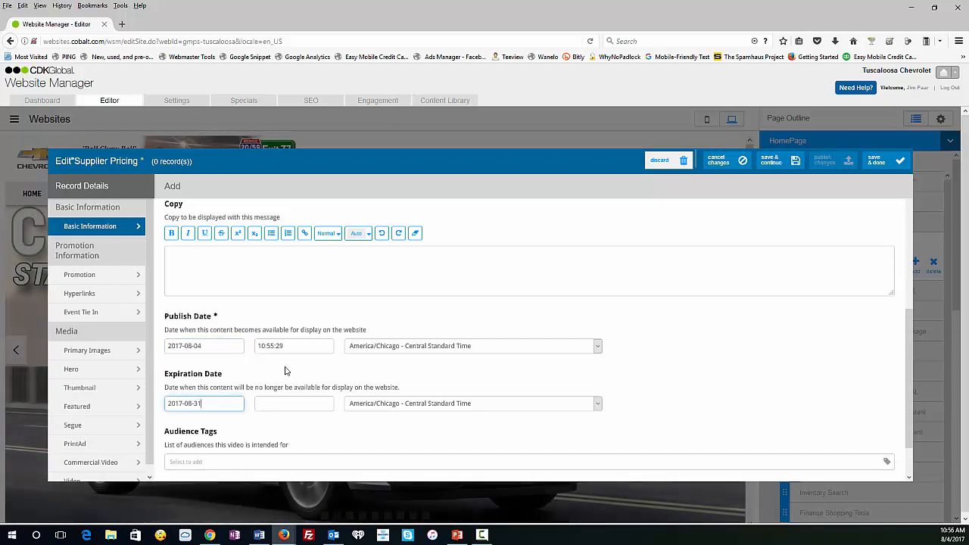
- Set the promotion's expiration time to 18:55:29, reusing the publish time as the starting text
{"action": "left_click_drag", "start_coordinate": [289, 344], "coordinate": [252, 348]}
{"action": "key", "text": "ctrl+c"}
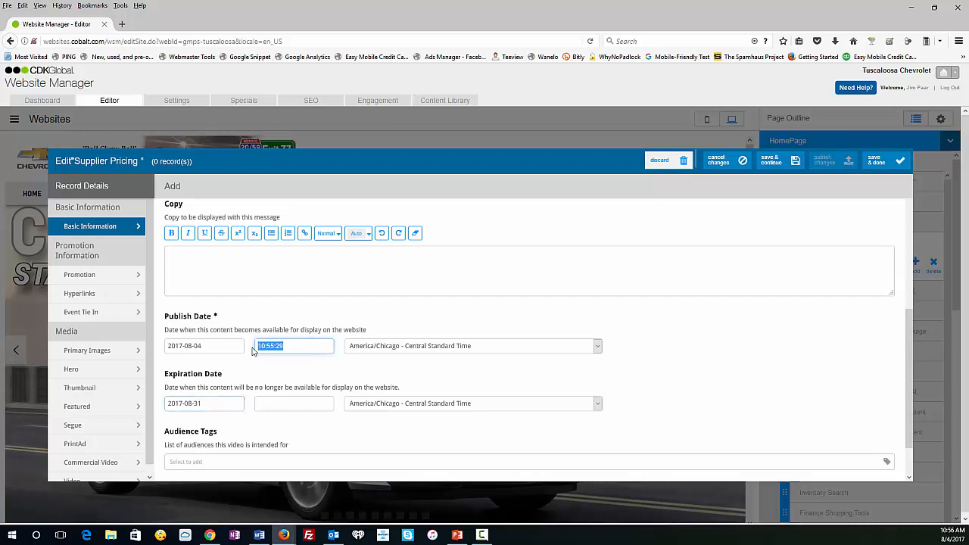
{"action": "left_click", "coordinate": [267, 403]}
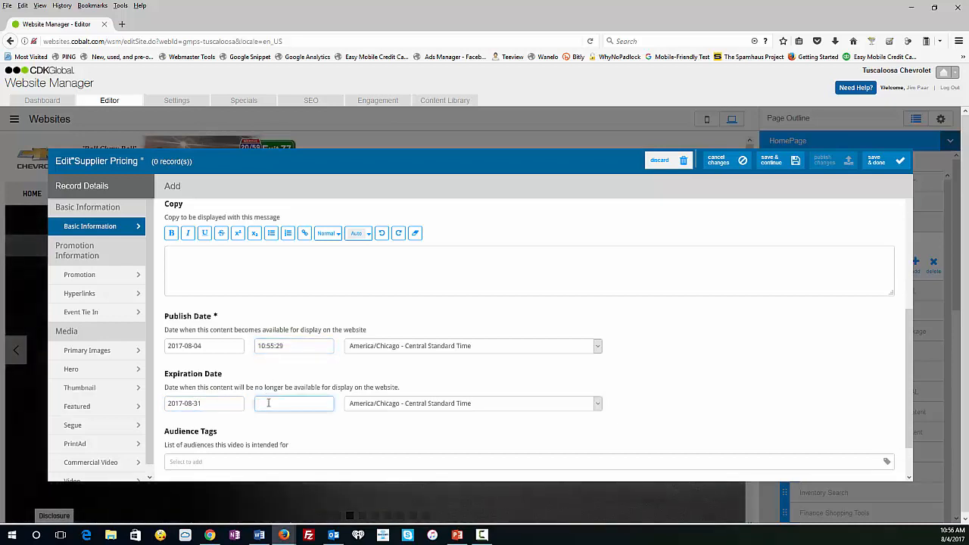
{"action": "key", "text": "ctrl+v"}
{"action": "left_click", "coordinate": [374, 424]}
{"action": "scroll", "coordinate": [377, 424], "scroll_direction": "down", "scroll_amount": 1}
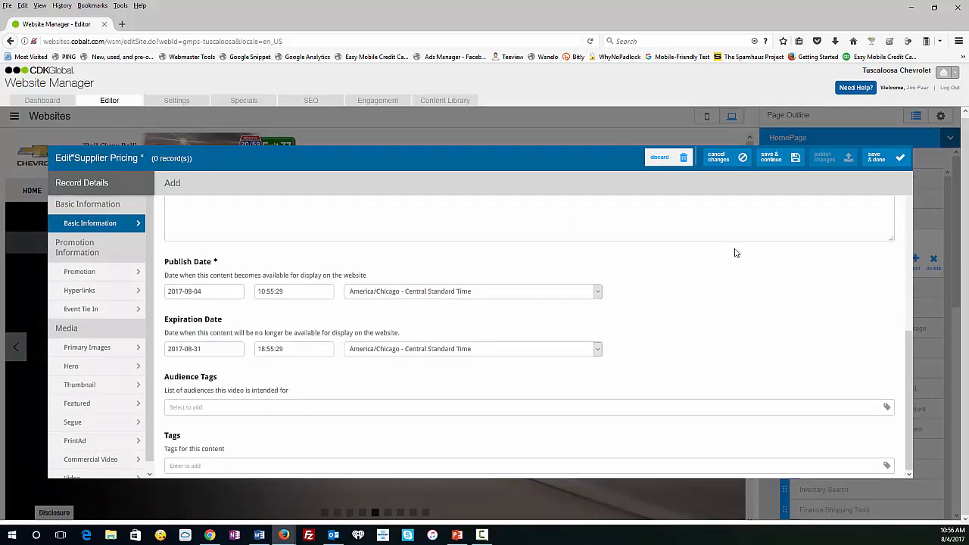
- Save the Chevrolet Supplier Pricing record and keep it open for further editing
{"action": "scroll", "coordinate": [454, 365], "scroll_direction": "up", "scroll_amount": 5}
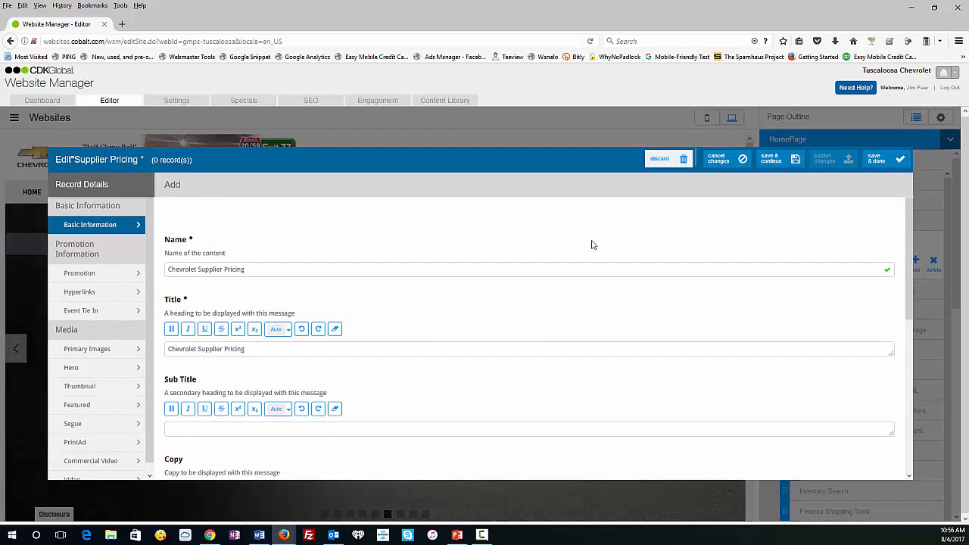
{"action": "left_click", "coordinate": [770, 162]}
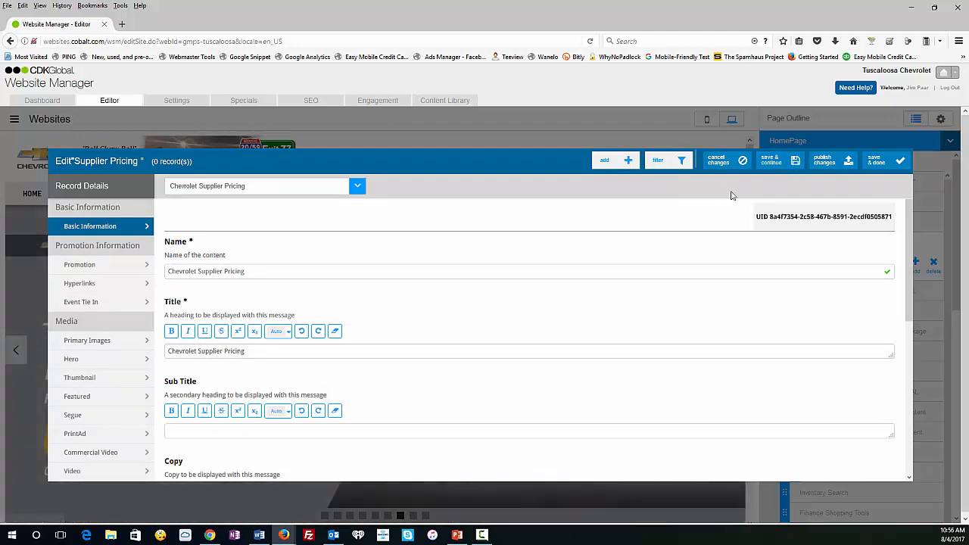
{"action": "left_click", "coordinate": [781, 165]}
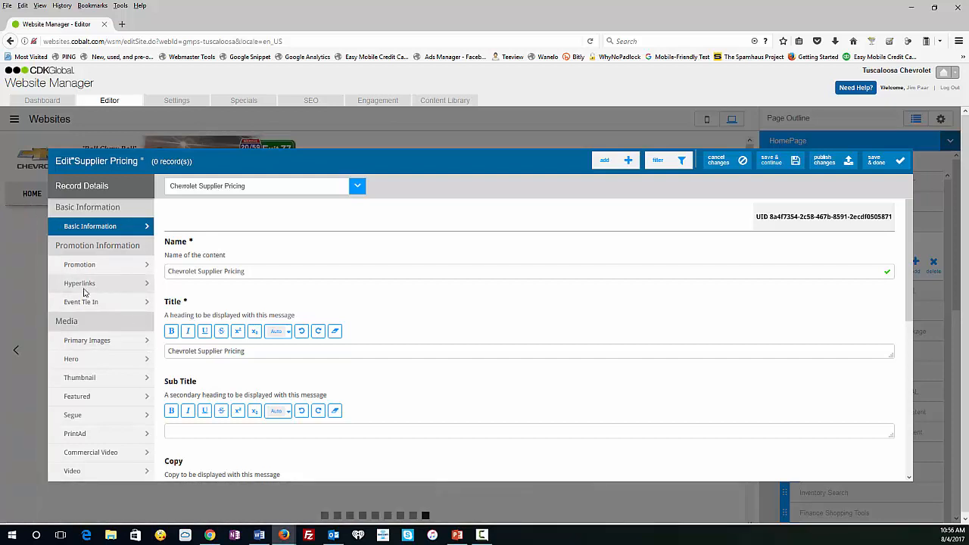
- Start uploading a primary image for the record and browse to the Pictures folder on the Data (E:) drive
{"action": "left_click", "coordinate": [107, 341]}
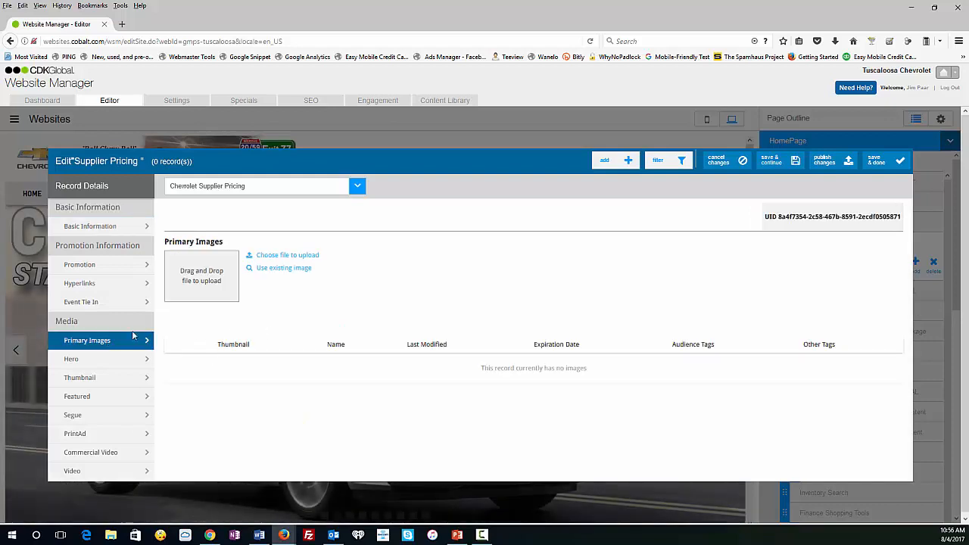
{"action": "left_click", "coordinate": [294, 261]}
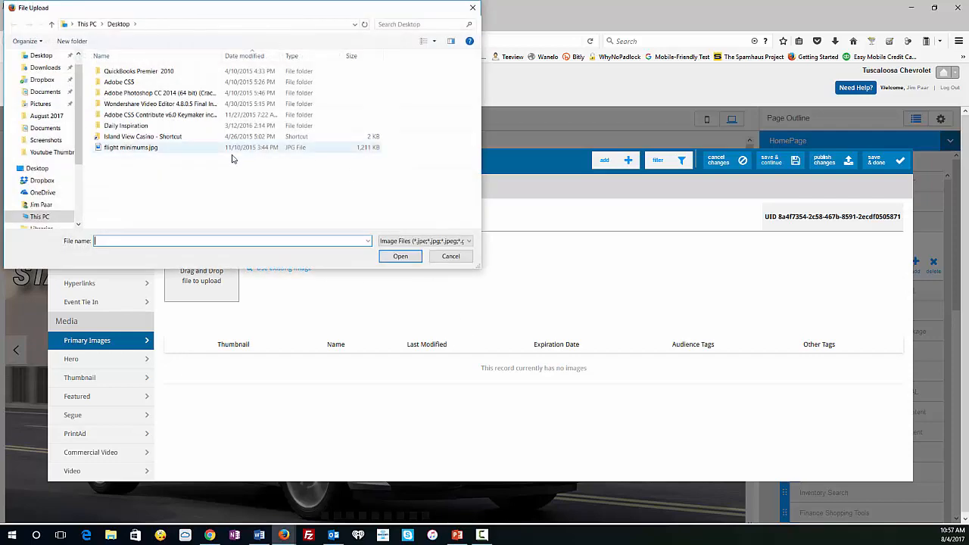
{"action": "left_click", "coordinate": [87, 24]}
{"action": "double_click", "coordinate": [393, 151]}
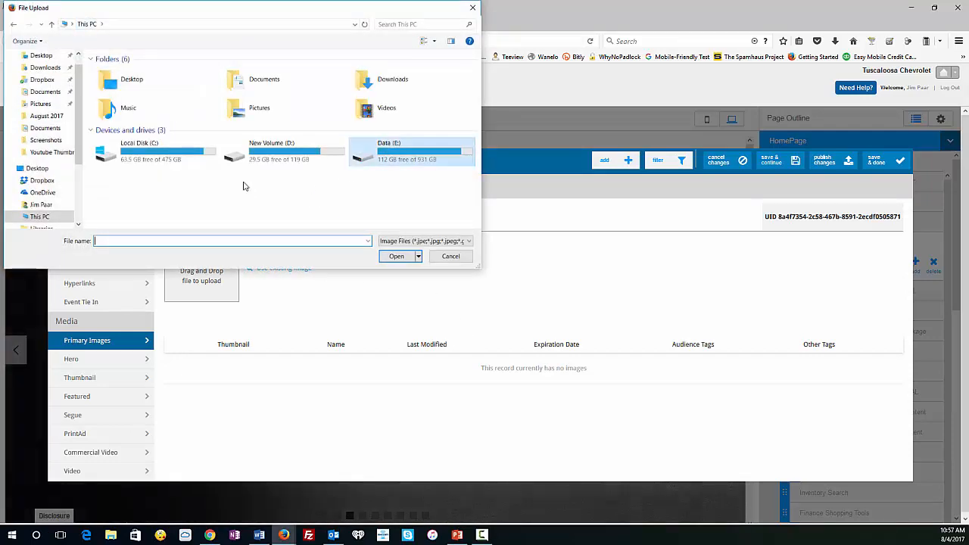
{"action": "double_click", "coordinate": [132, 147]}
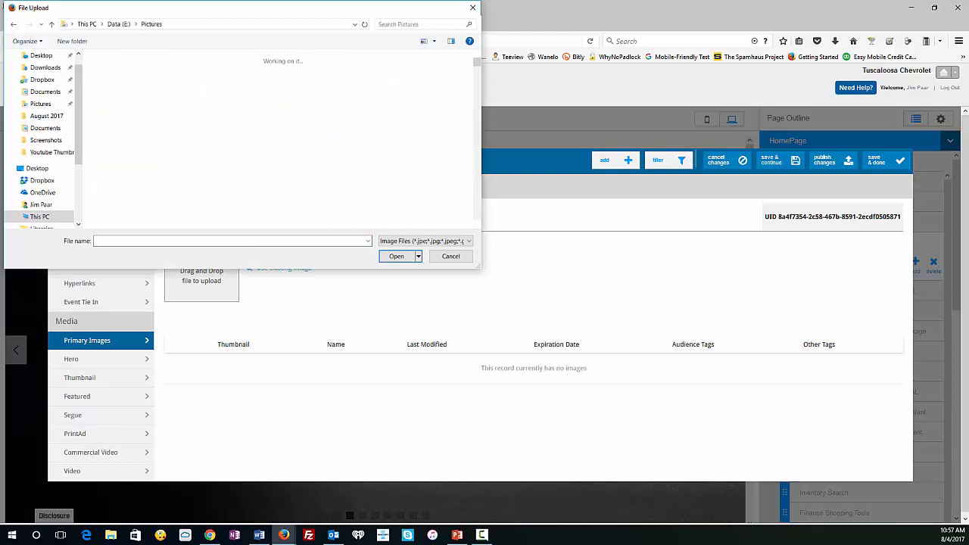
- Browse from Pictures into Tuscaloosa Chevrolet, Hero Rotators, 2017 Rotators
{"action": "scroll", "coordinate": [219, 210], "scroll_direction": "down", "scroll_amount": 5}
{"action": "scroll", "coordinate": [219, 210], "scroll_direction": "down", "scroll_amount": 15}
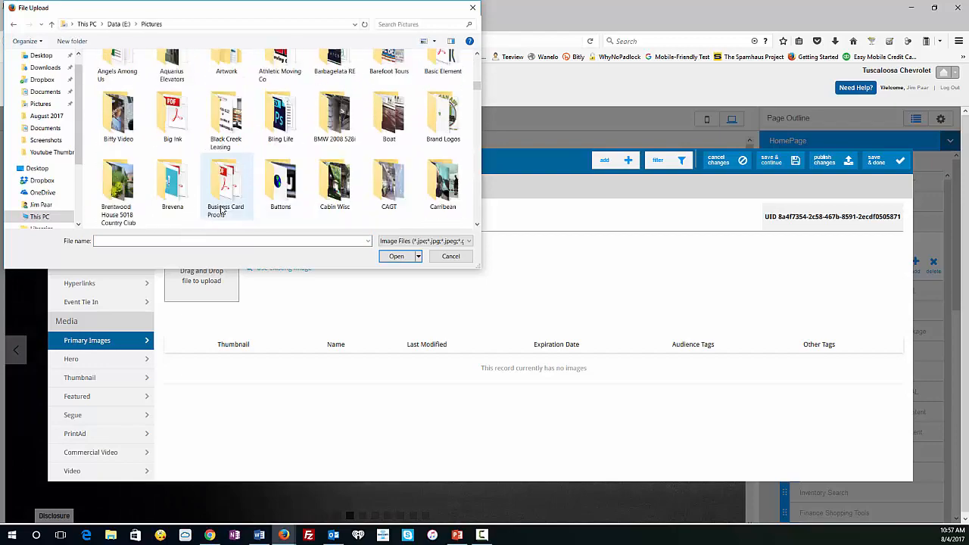
{"action": "scroll", "coordinate": [227, 214], "scroll_direction": "down", "scroll_amount": 20}
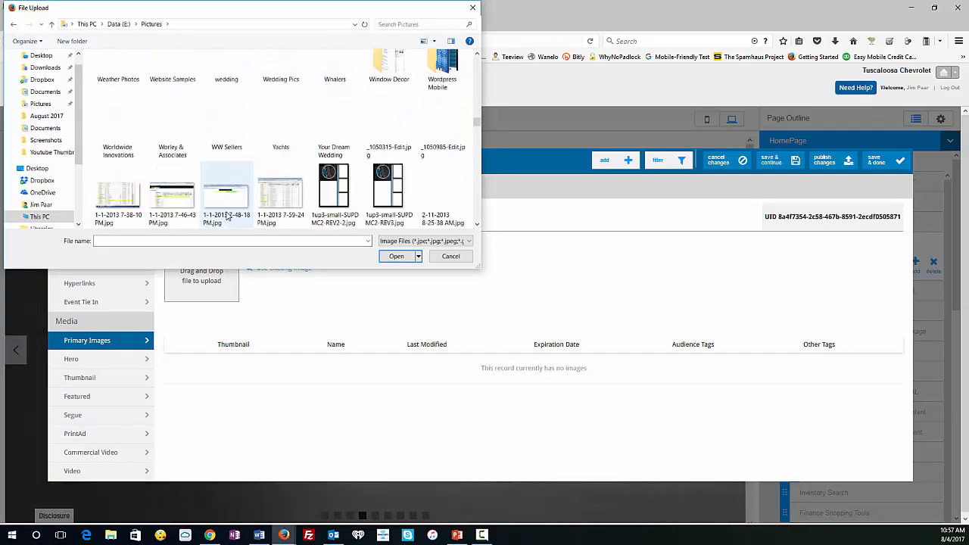
{"action": "scroll", "coordinate": [237, 217], "scroll_direction": "down", "scroll_amount": 1}
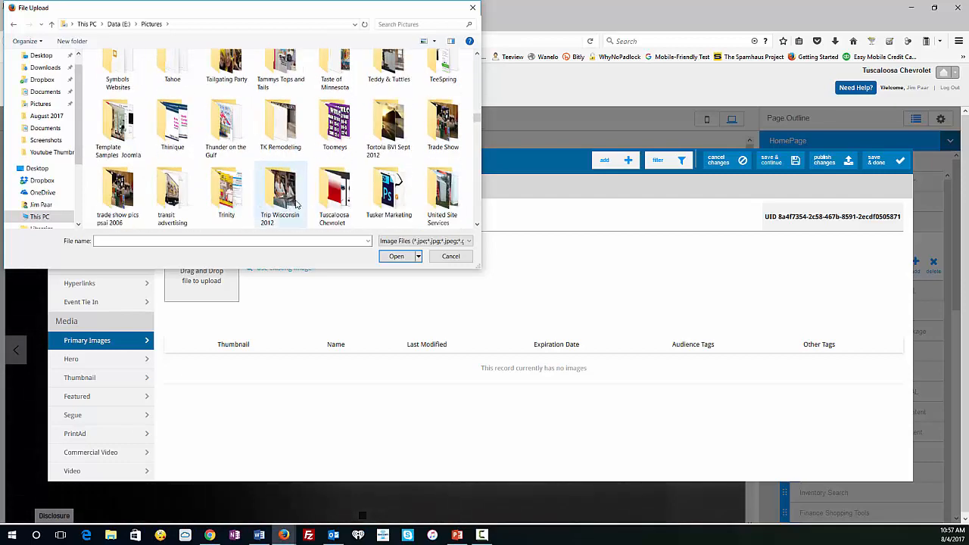
{"action": "double_click", "coordinate": [335, 206]}
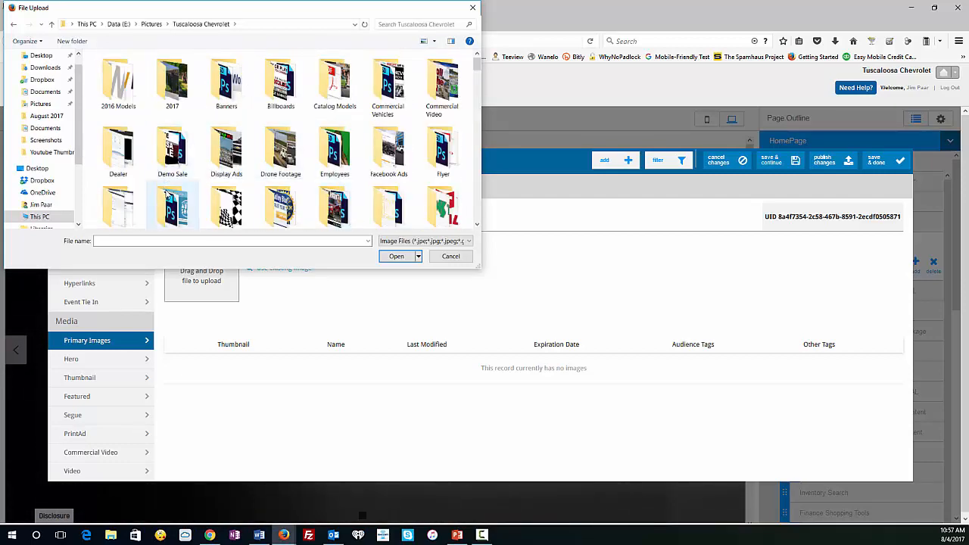
{"action": "double_click", "coordinate": [169, 198]}
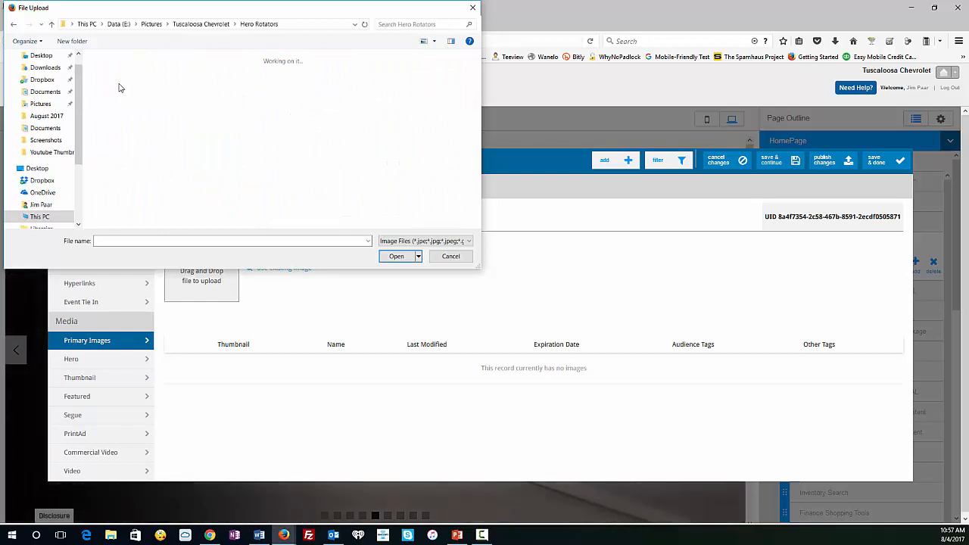
{"action": "double_click", "coordinate": [119, 87]}
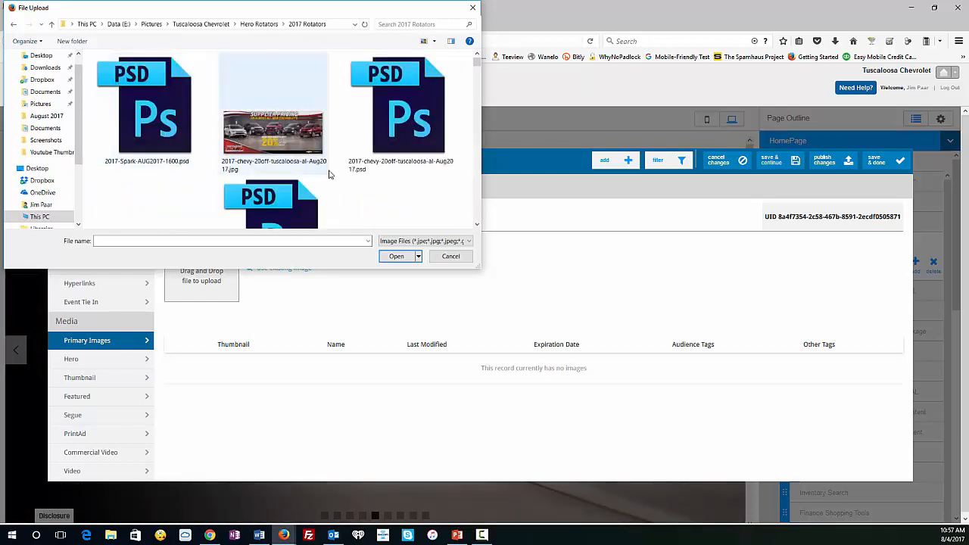
- Load 2017-chevy-20off-tuscaloosa-al-Aug2017.jpg as the primary image and set its shape to 21:9
{"action": "left_click", "coordinate": [318, 163]}
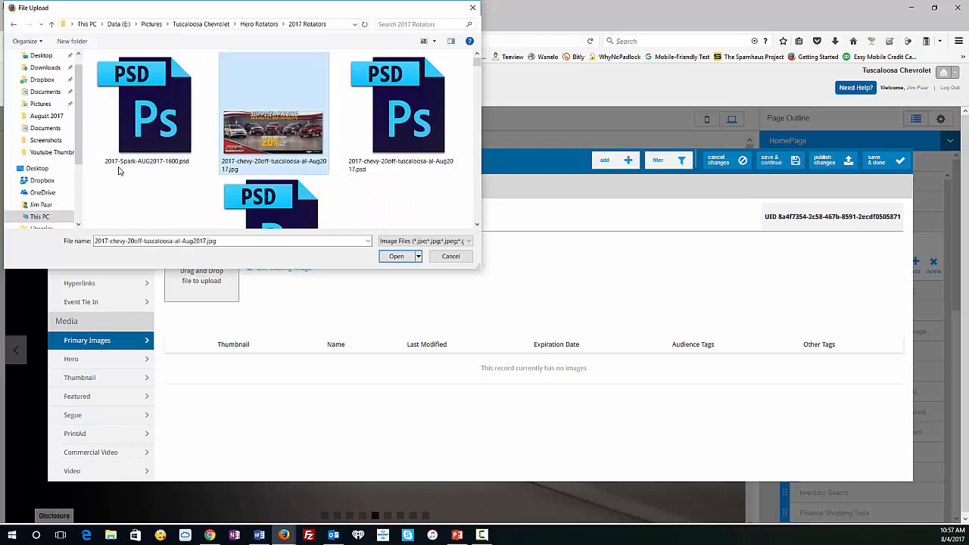
{"action": "left_click", "coordinate": [395, 257]}
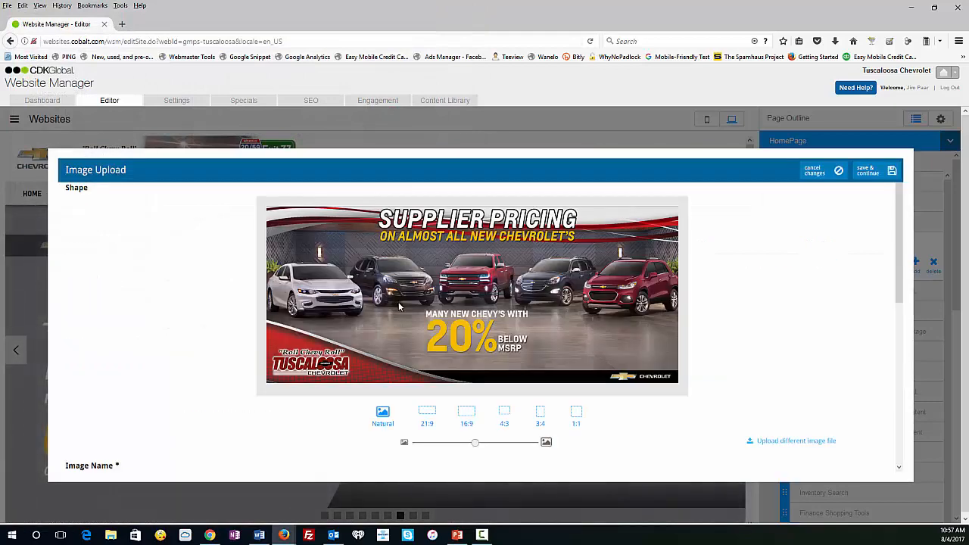
{"action": "left_click", "coordinate": [426, 435]}
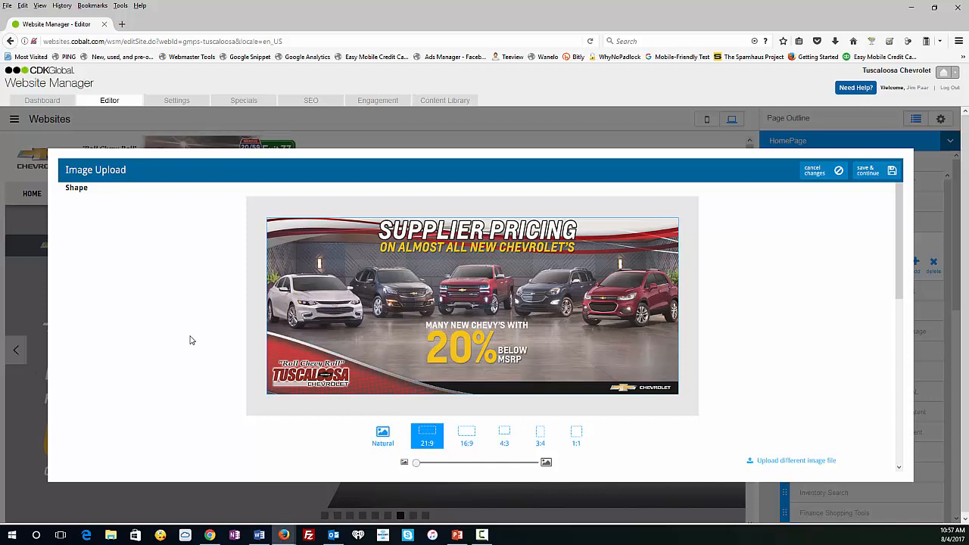
- Name the uploaded image "Chevy Birmingham Supplier Pricing"
{"action": "scroll", "coordinate": [190, 340], "scroll_direction": "down", "scroll_amount": 2}
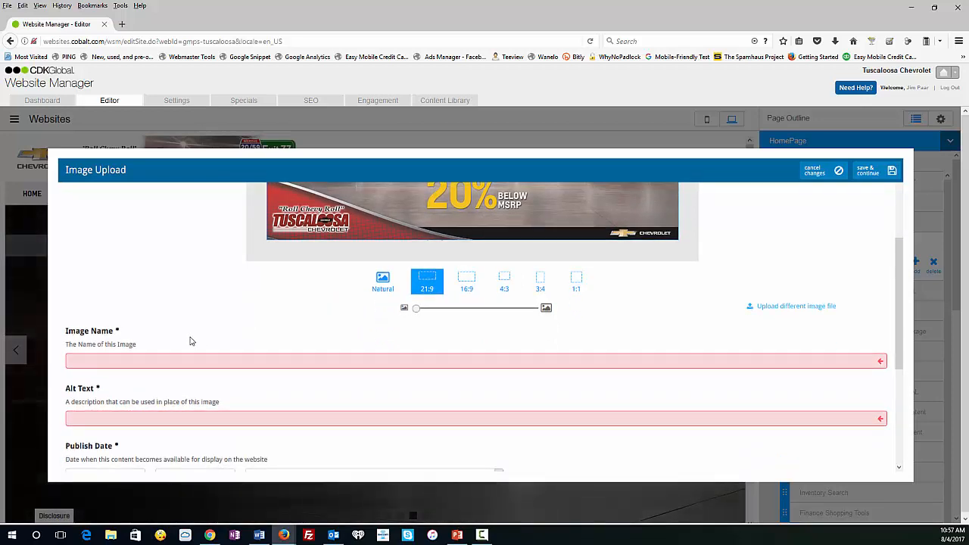
{"action": "left_click", "coordinate": [158, 359]}
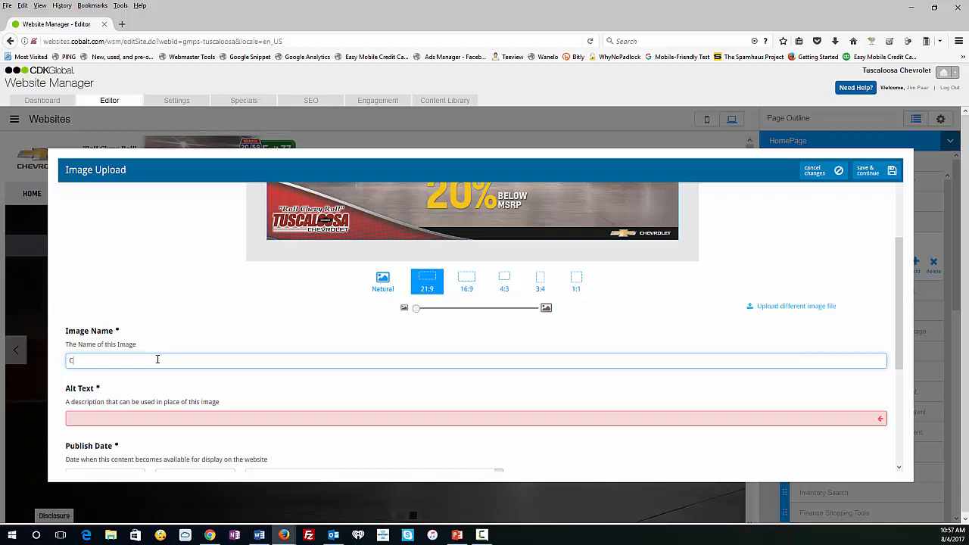
{"action": "type", "text": "Chevy S"}
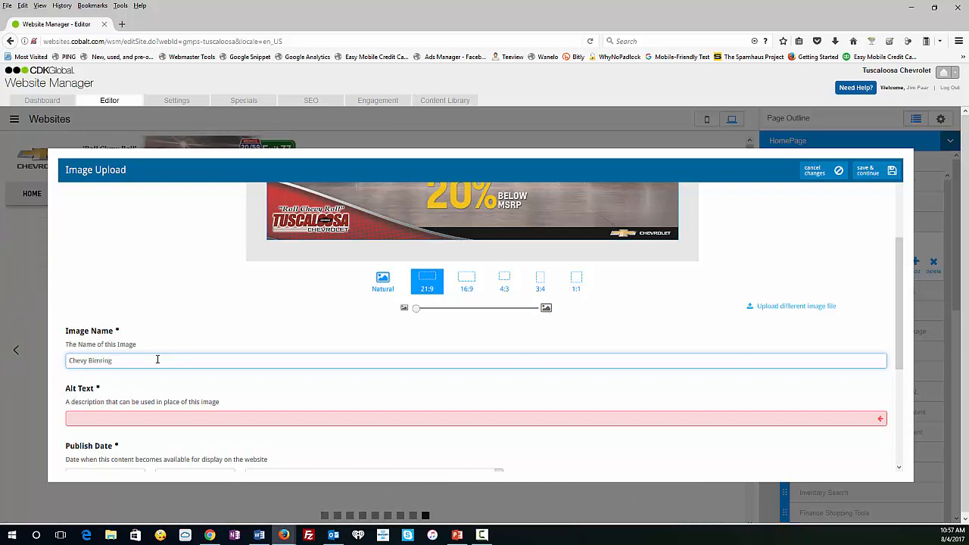
{"action": "key", "text": "BackSpace"}
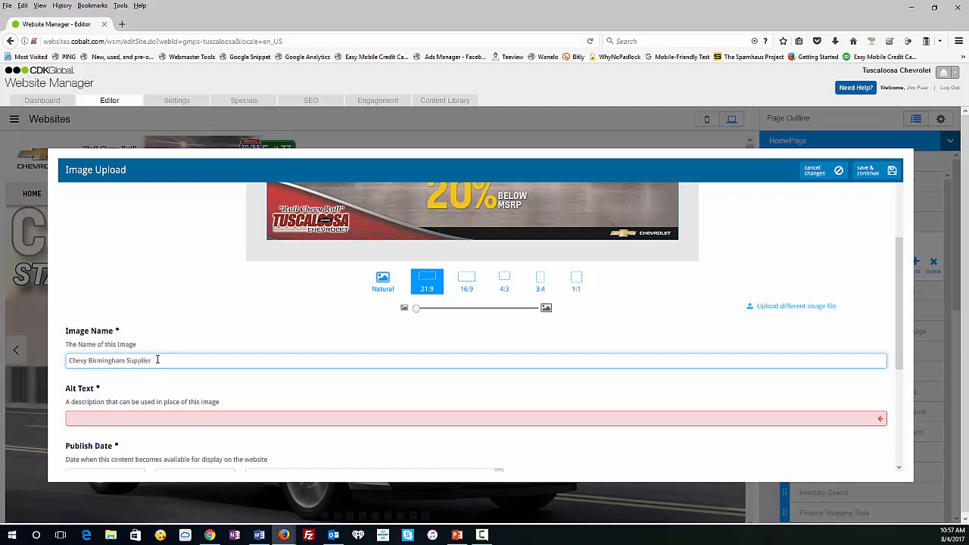
{"action": "type", "text": "ng"}
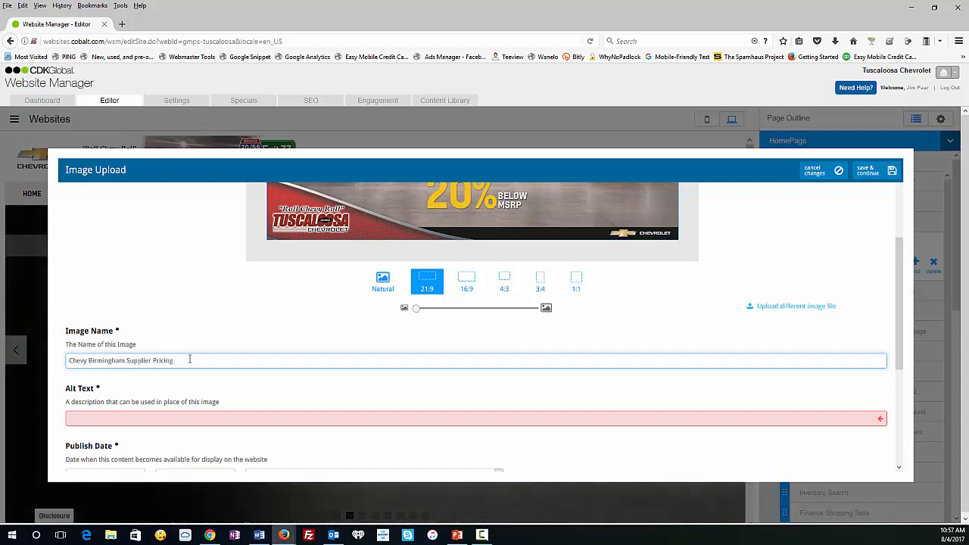
- Copy the image name "Chevy Birmingham Supplier Pricing" into the image's Alt Text
{"action": "left_click_drag", "start_coordinate": [184, 358], "coordinate": [50, 354]}
{"action": "key", "text": "ctrl+c"}
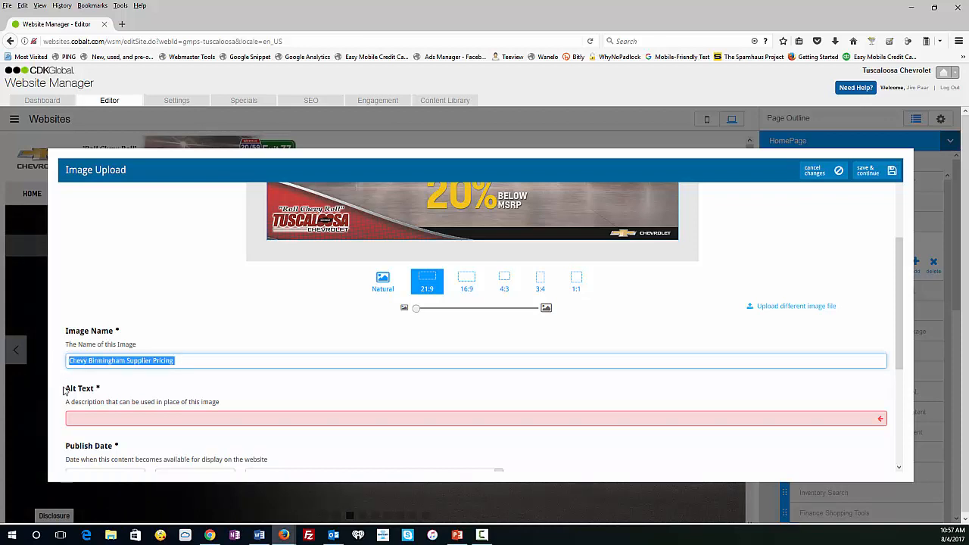
{"action": "left_click", "coordinate": [93, 417]}
{"action": "key", "text": "ctrl+v"}
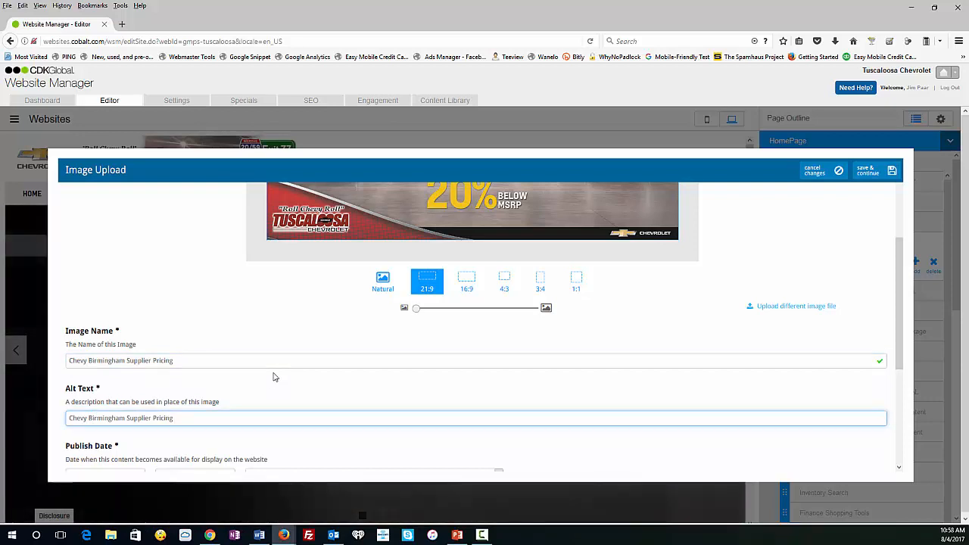
- Set the image's expiration date to 2017-08-31, reusing its publish date as the starting text
{"action": "scroll", "coordinate": [275, 377], "scroll_direction": "down", "scroll_amount": 2}
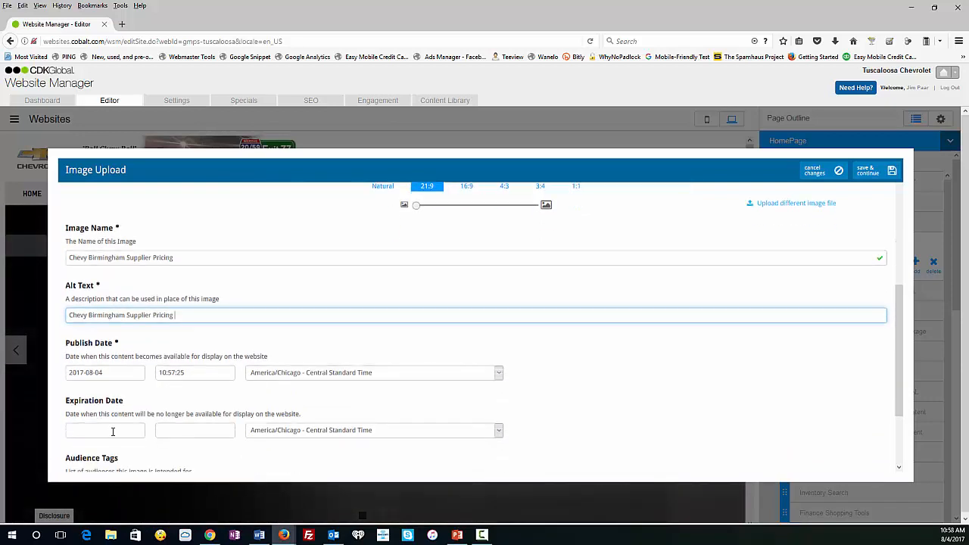
{"action": "left_click", "coordinate": [106, 372]}
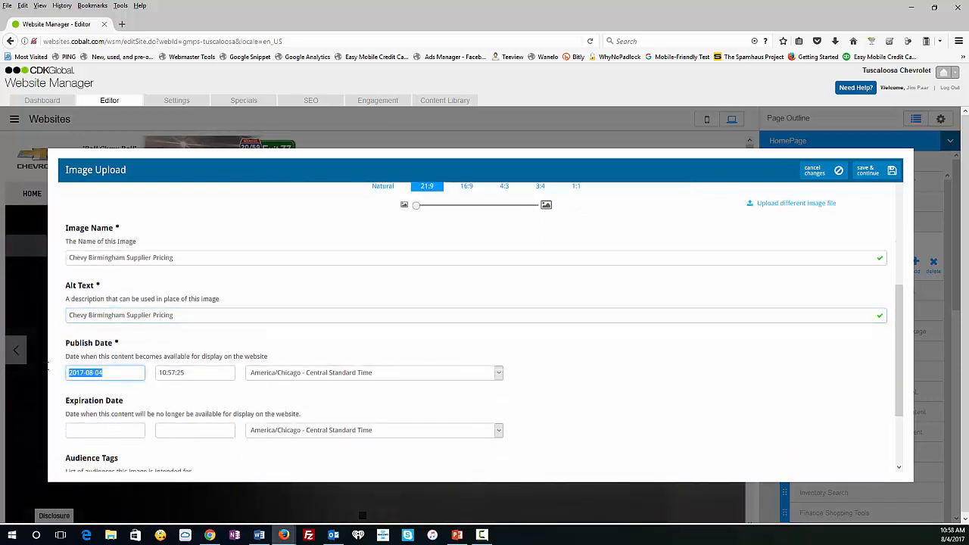
{"action": "key", "text": "ctrl+c"}
{"action": "left_click", "coordinate": [89, 430]}
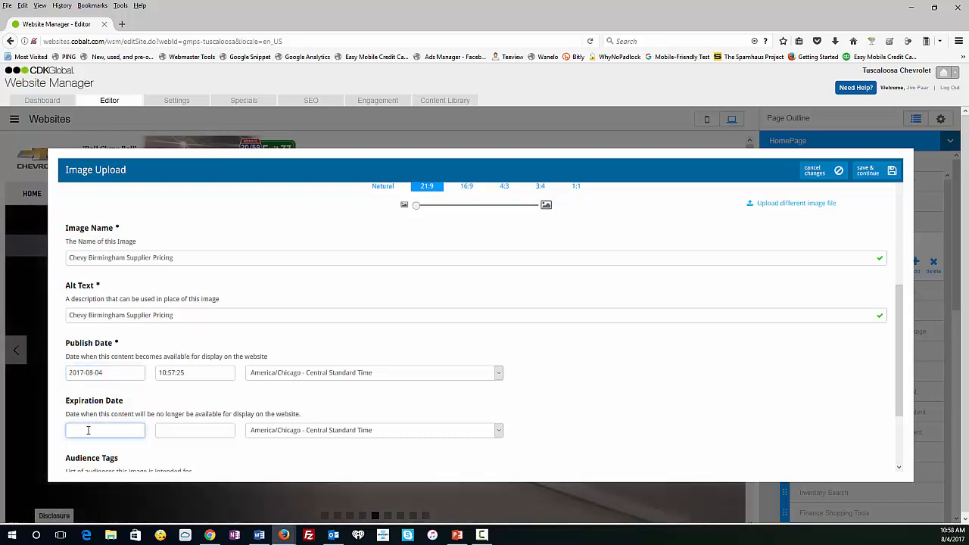
{"action": "key", "text": "ctrl+v"}
{"action": "type", "text": "3"}
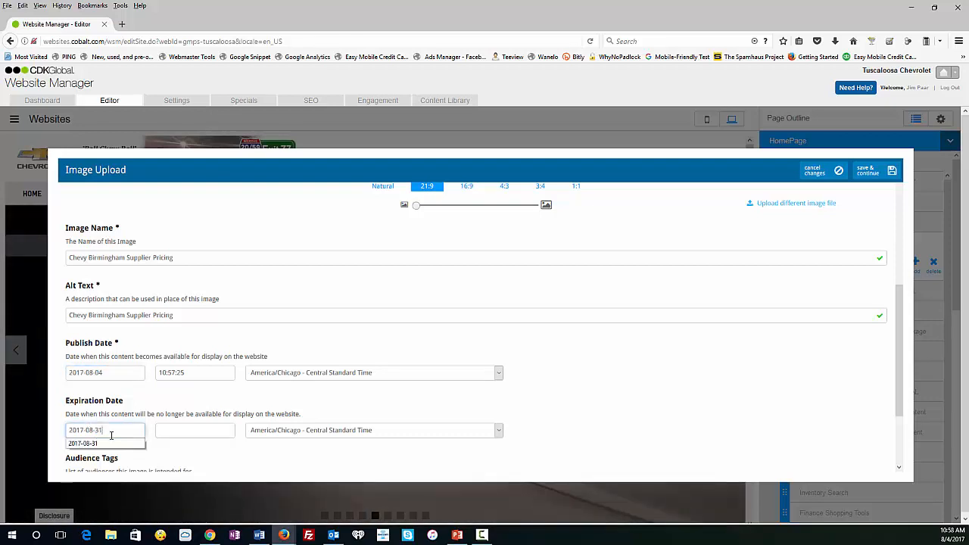
- Set the image's expiration time to 18:57:25, reusing its publish time as the starting text
{"action": "left_click", "coordinate": [199, 372]}
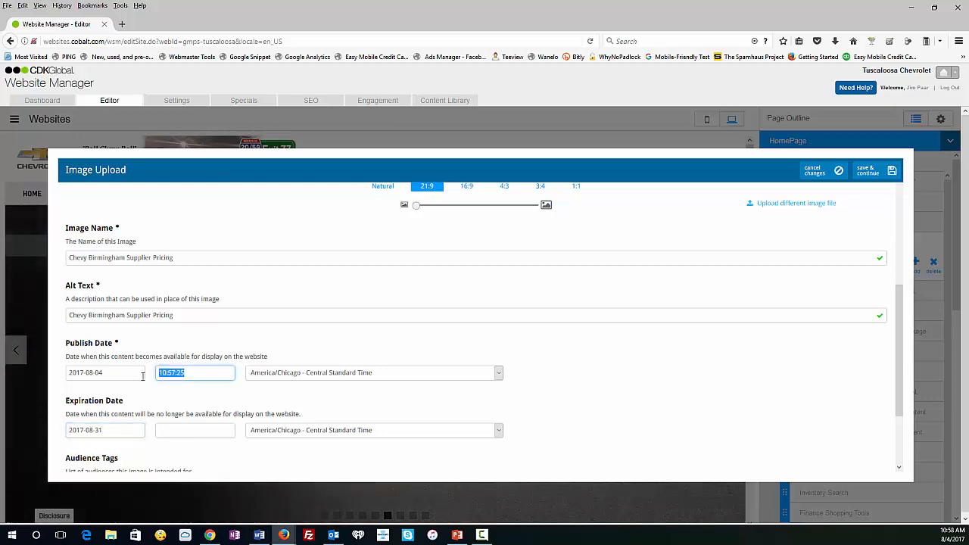
{"action": "key", "text": "ctrl+c"}
{"action": "left_click", "coordinate": [171, 430]}
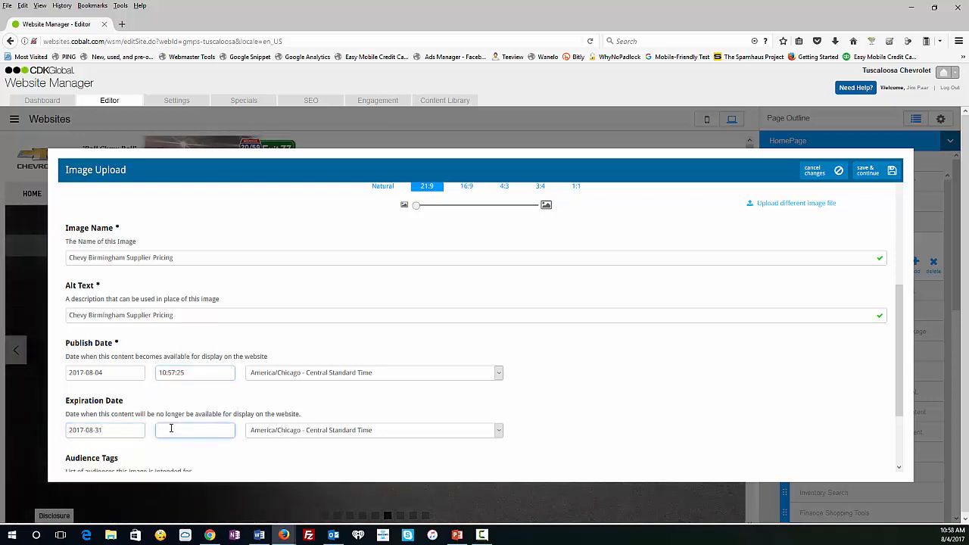
{"action": "key", "text": "ctrl+v"}
{"action": "key", "text": "BackSpace"}
{"action": "type", "text": "8"}
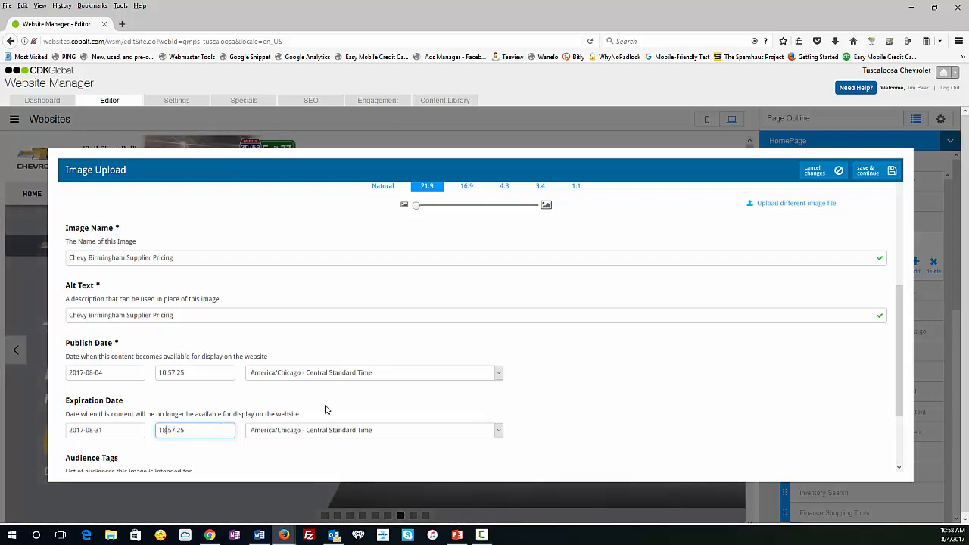
{"action": "left_click", "coordinate": [589, 394]}
{"action": "scroll", "coordinate": [592, 395], "scroll_direction": "down", "scroll_amount": 1}
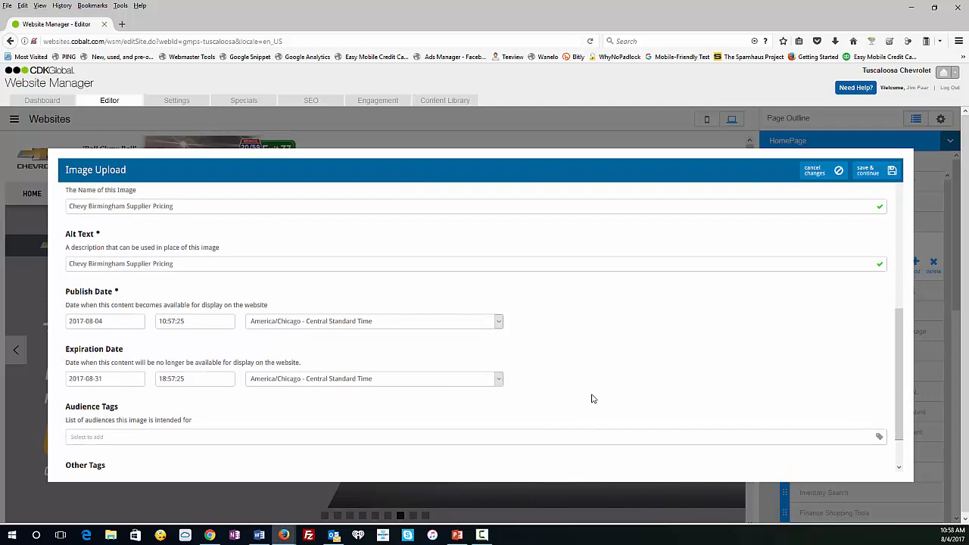
{"action": "scroll", "coordinate": [592, 401], "scroll_direction": "down", "scroll_amount": 1}
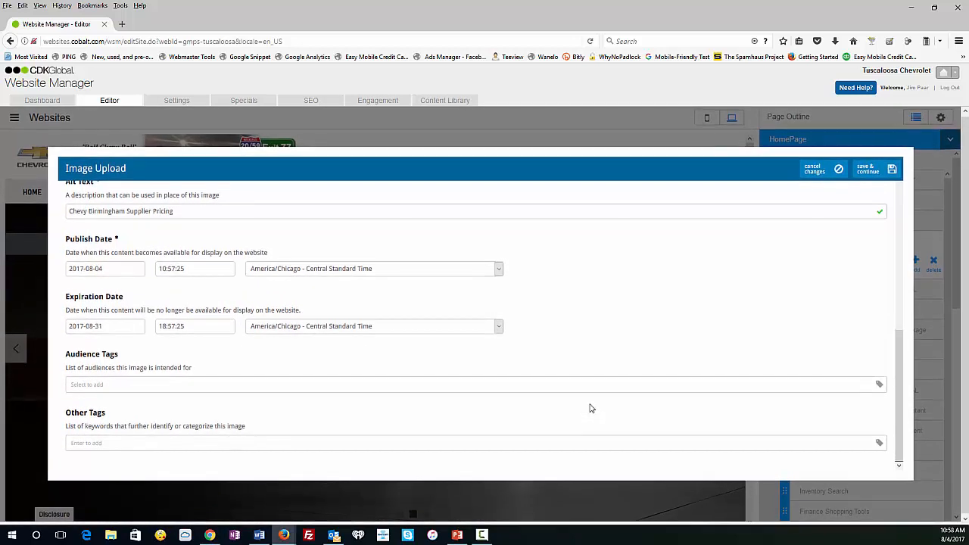
- Save the 21:9 image upload and publish the Supplier Pricing record, confirming the publication
{"action": "scroll", "coordinate": [589, 416], "scroll_direction": "up", "scroll_amount": 1}
{"action": "scroll", "coordinate": [589, 421], "scroll_direction": "up", "scroll_amount": 7}
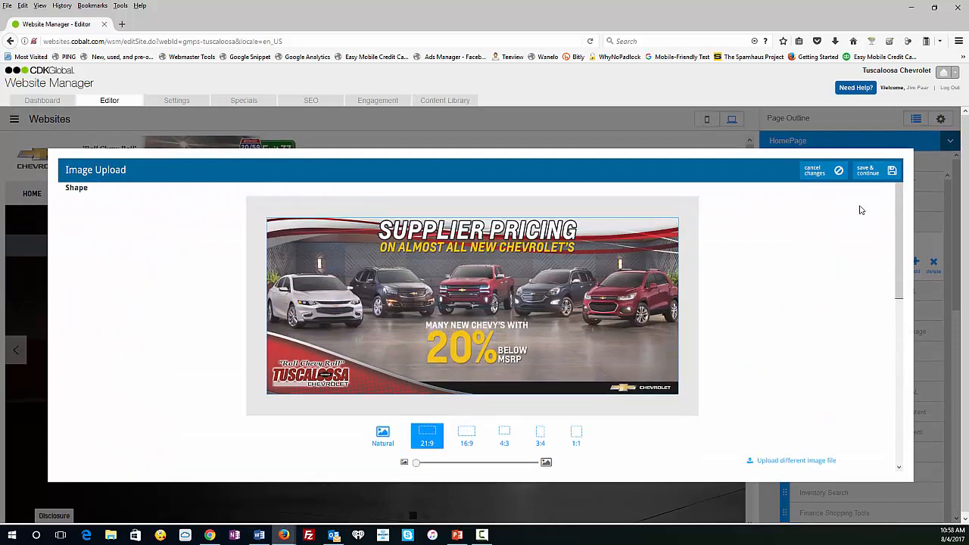
{"action": "left_click", "coordinate": [874, 173]}
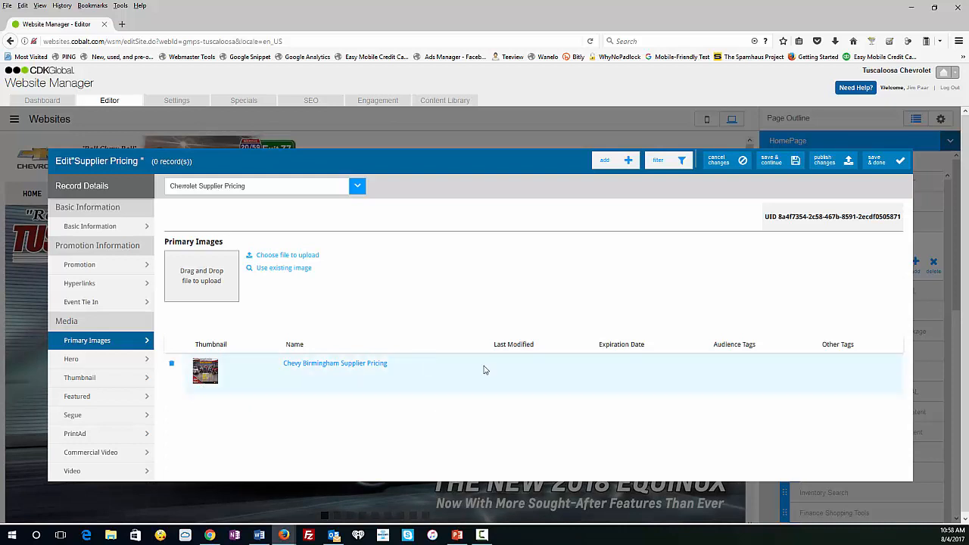
{"action": "left_click", "coordinate": [824, 162]}
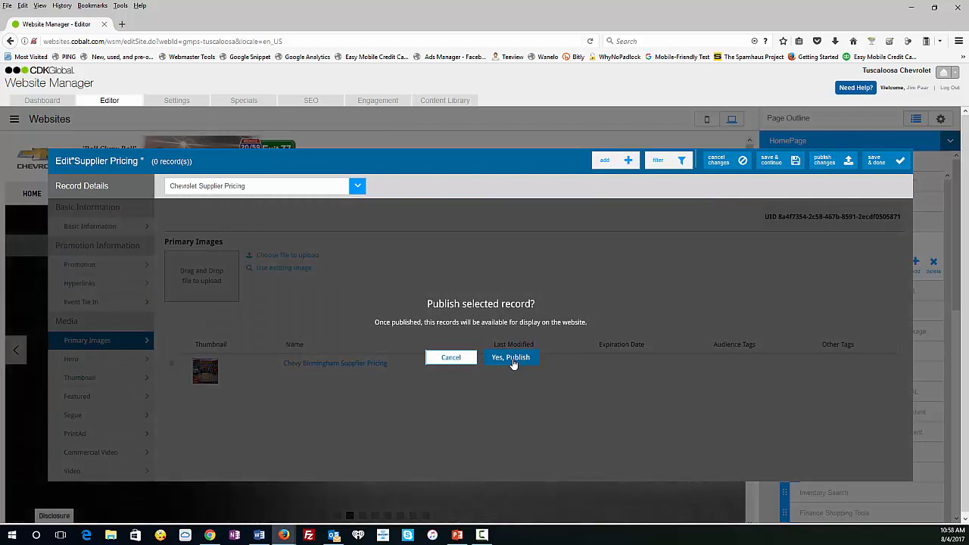
{"action": "left_click", "coordinate": [512, 358]}
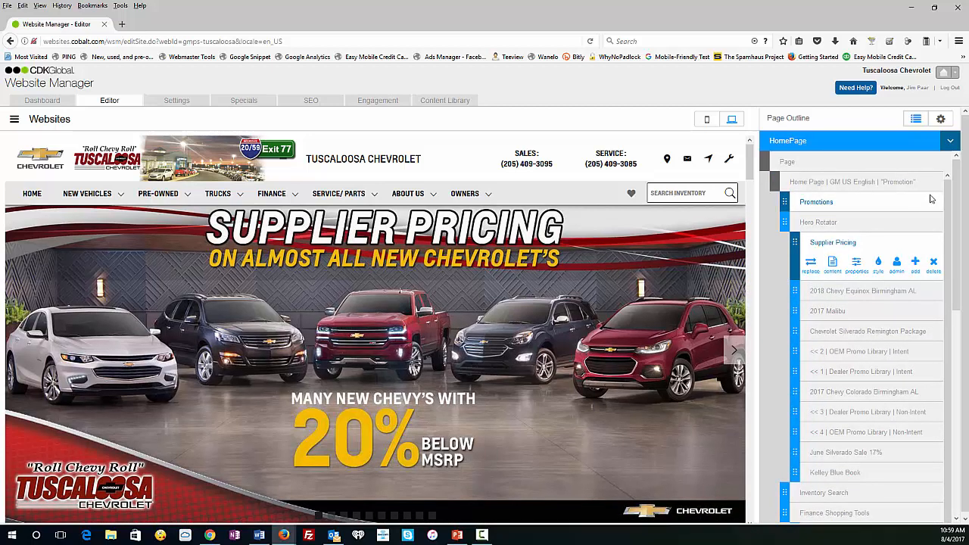
- Publish the website and its settings from the site tools, confirming that each replaces the current live version
{"action": "left_click", "coordinate": [940, 123]}
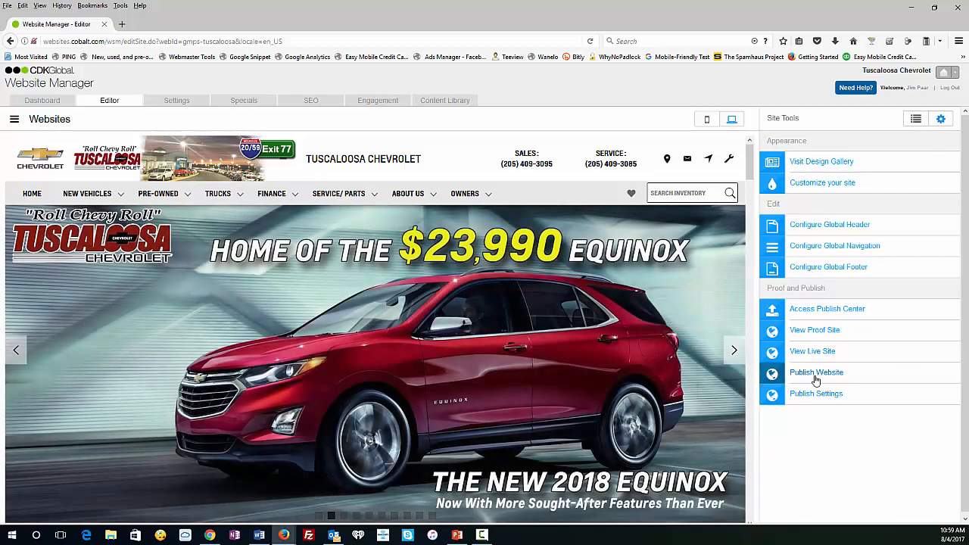
{"action": "left_click", "coordinate": [815, 375]}
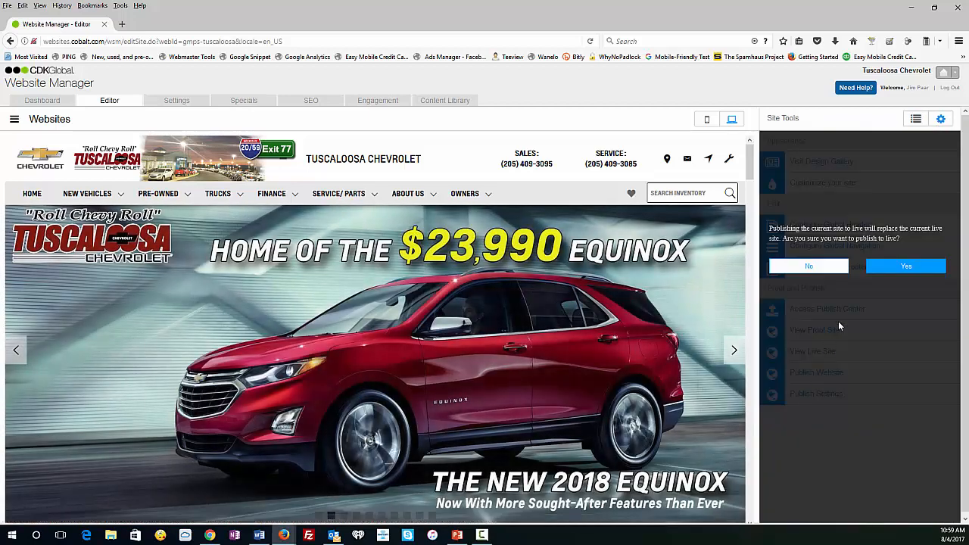
{"action": "left_click", "coordinate": [909, 269]}
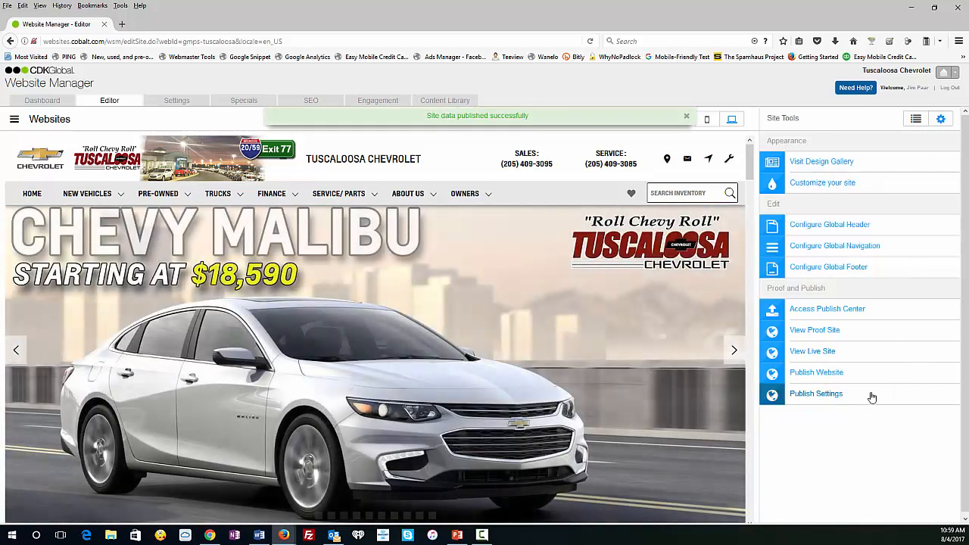
{"action": "left_click", "coordinate": [825, 396]}
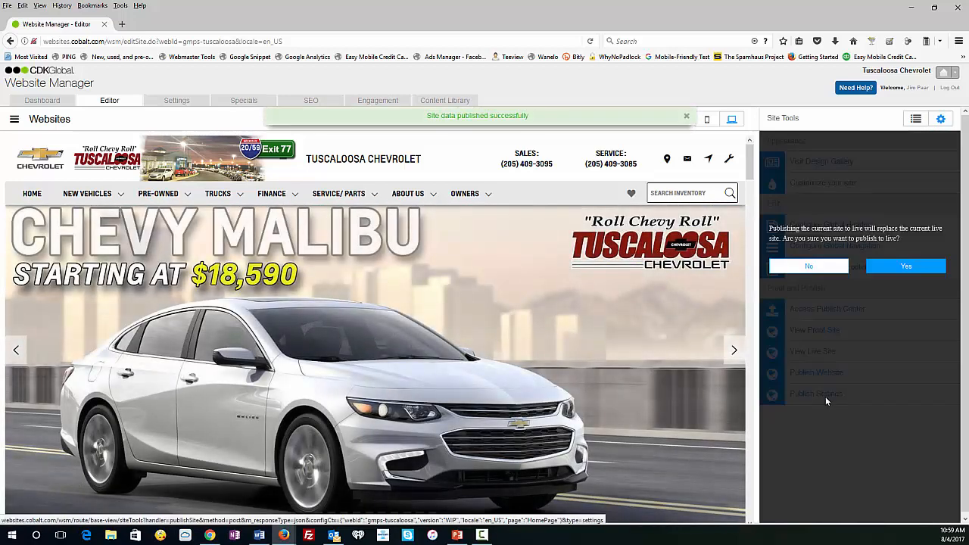
{"action": "left_click", "coordinate": [907, 269]}
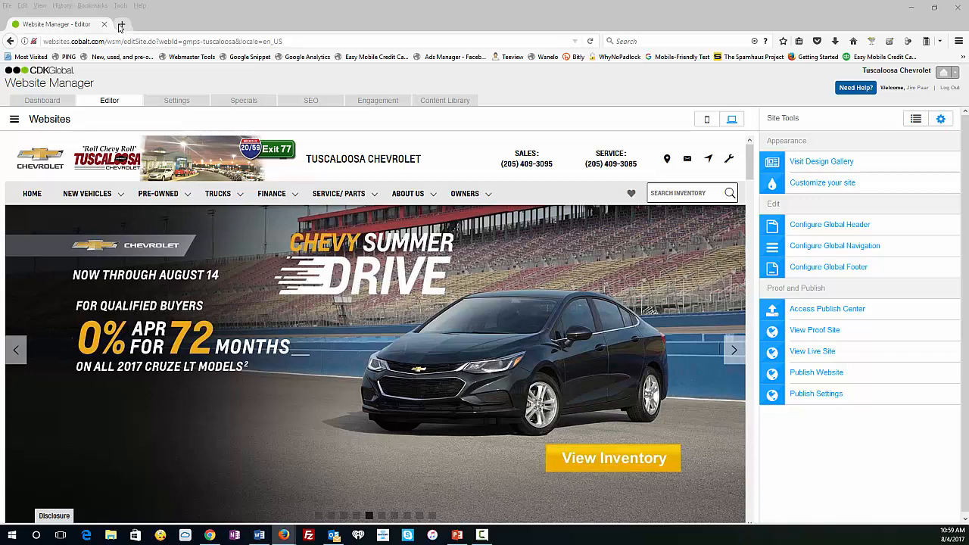
{"action": "left_click", "coordinate": [121, 23]}
{"action": "type", "text": "http://www.tuscaloosachevrolet.com/"}
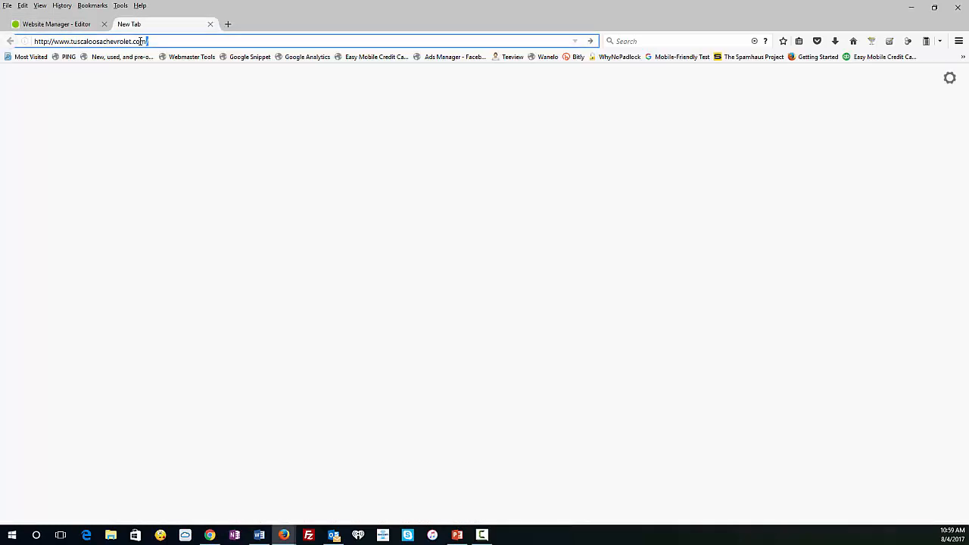
{"action": "key", "text": "Return"}
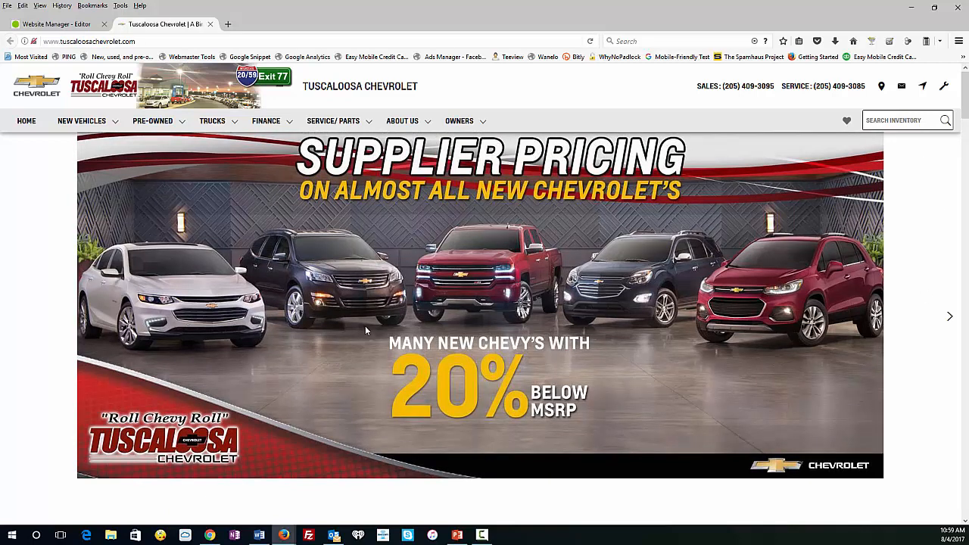
{"action": "scroll", "coordinate": [372, 331], "scroll_direction": "down", "scroll_amount": 5}
{"action": "scroll", "coordinate": [375, 338], "scroll_direction": "up", "scroll_amount": 5}
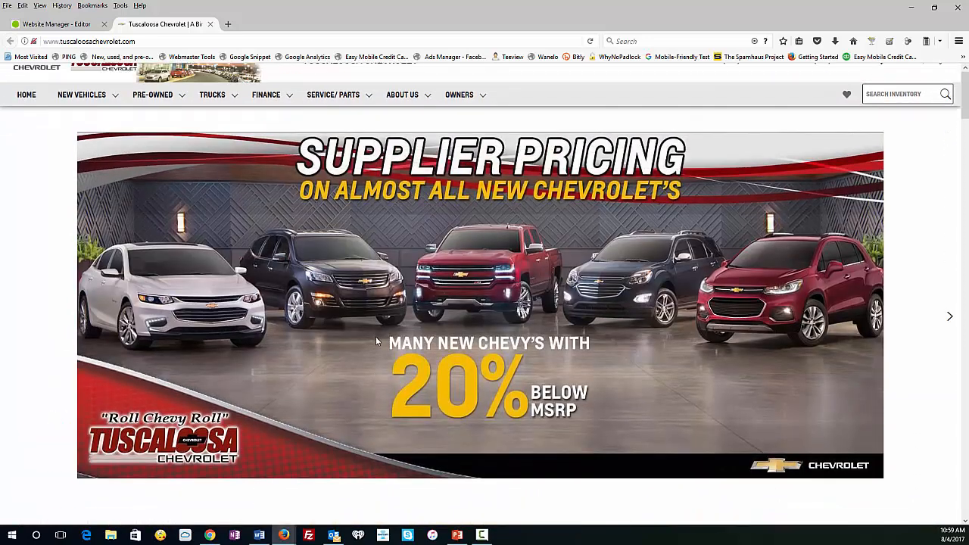